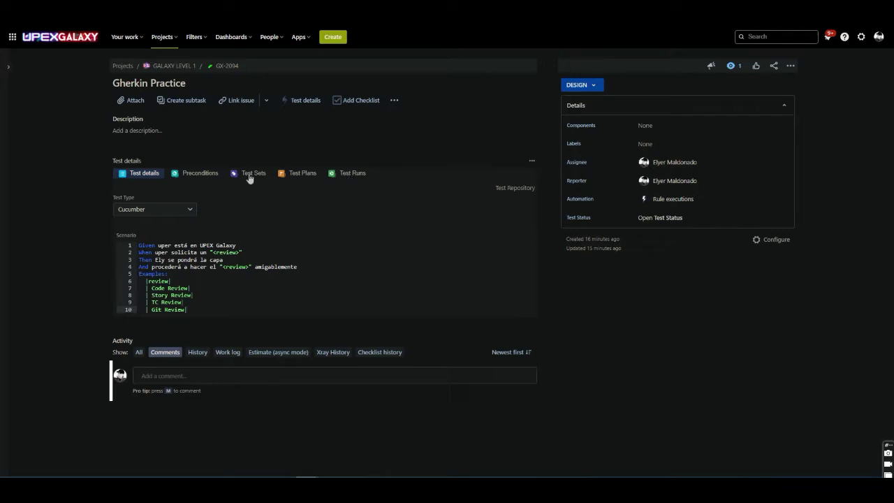
# Create a new test execution from the Gherkin Practice test's runs, with Chrome as the test environment and immediate execution
pyautogui.click(358, 176)
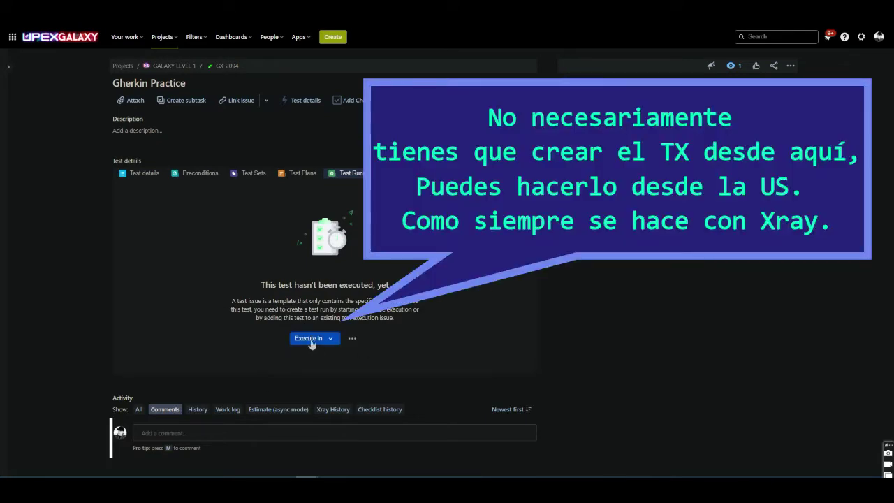
pyautogui.click(312, 341)
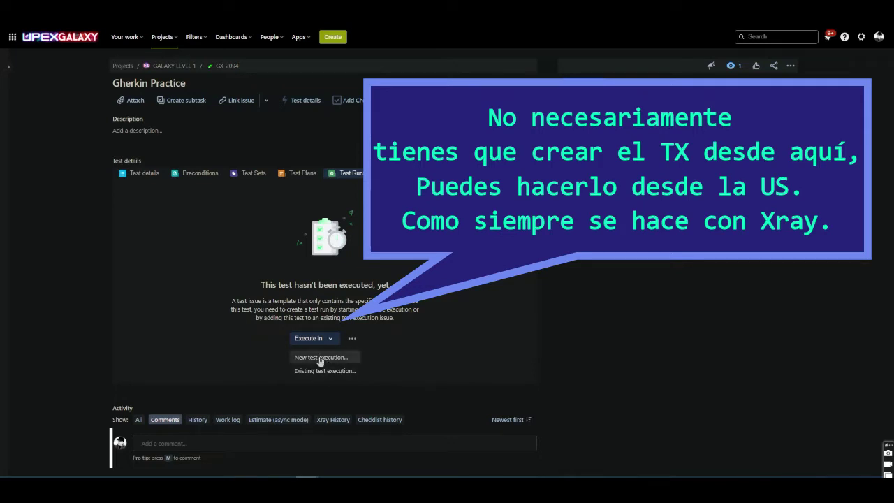
pyautogui.click(320, 357)
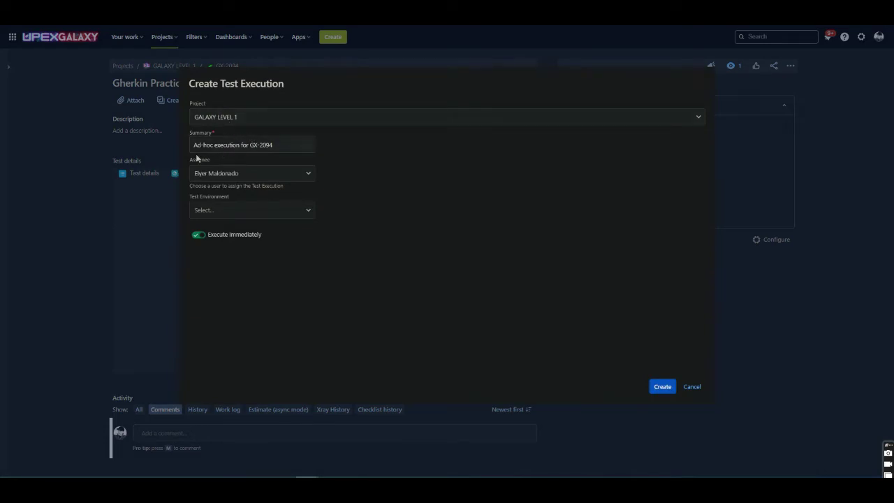
pyautogui.moveTo(193, 145); pyautogui.dragTo(213, 144)
pyautogui.click(361, 195)
pyautogui.click(219, 214)
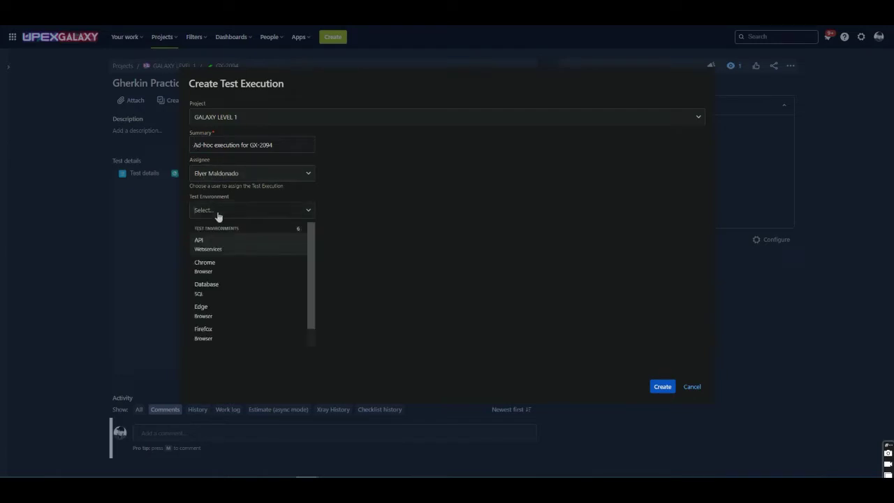
pyautogui.click(214, 272)
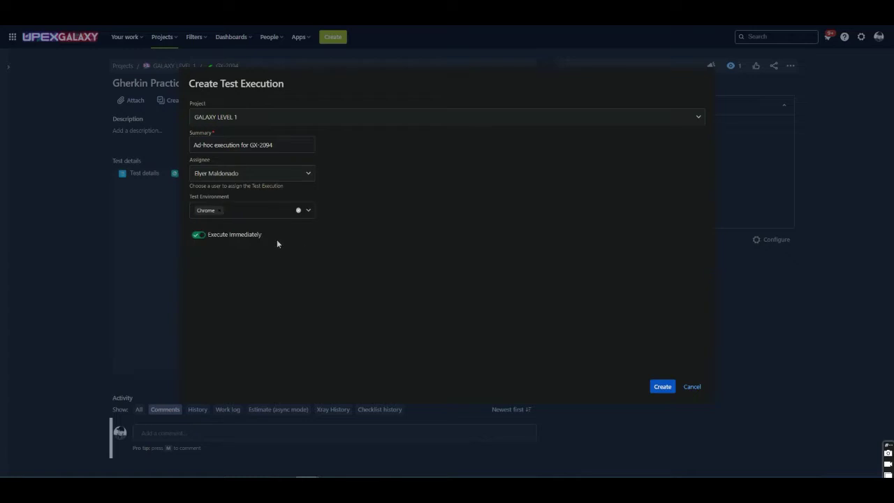
pyautogui.click(670, 384)
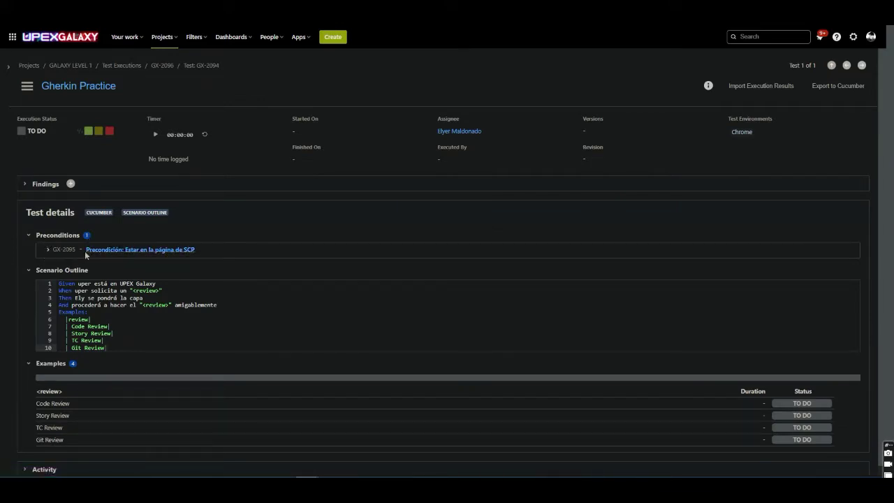
# Expand the test run's precondition and examine the scenario outline, its examples and the status options for Code Review
pyautogui.click(48, 250)
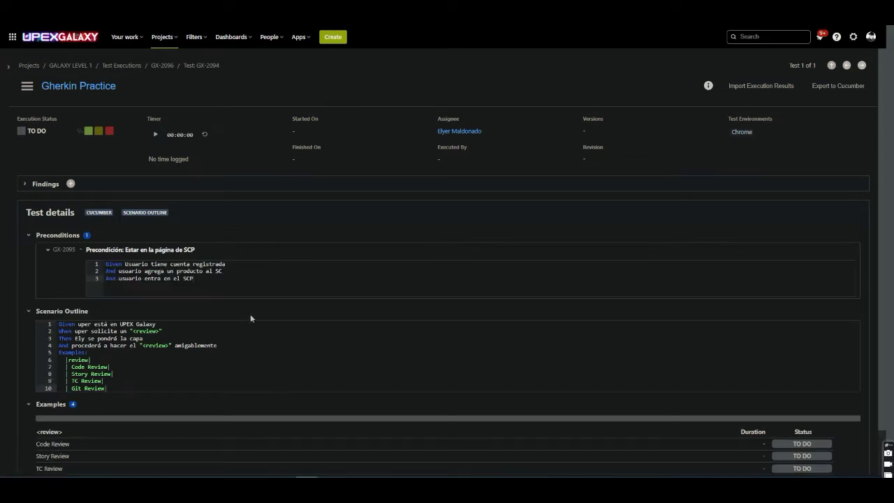
pyautogui.scroll(-1, 243, 316)
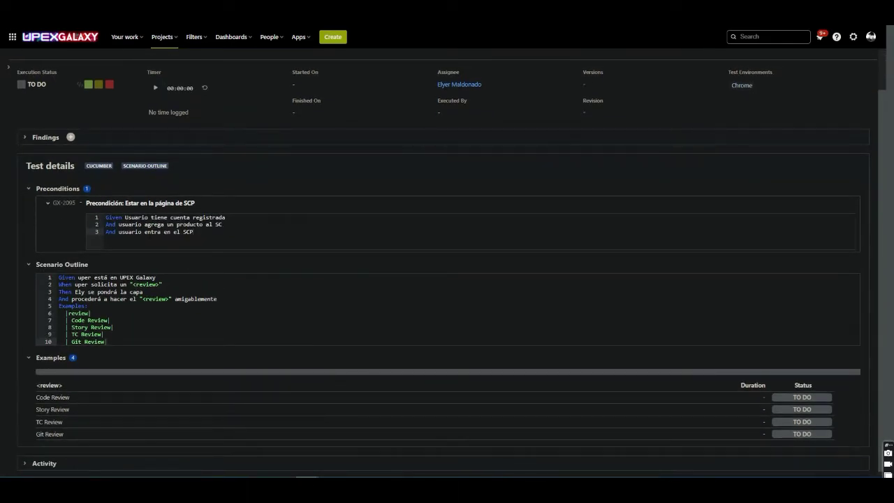
pyautogui.scroll(-1, 447, 279)
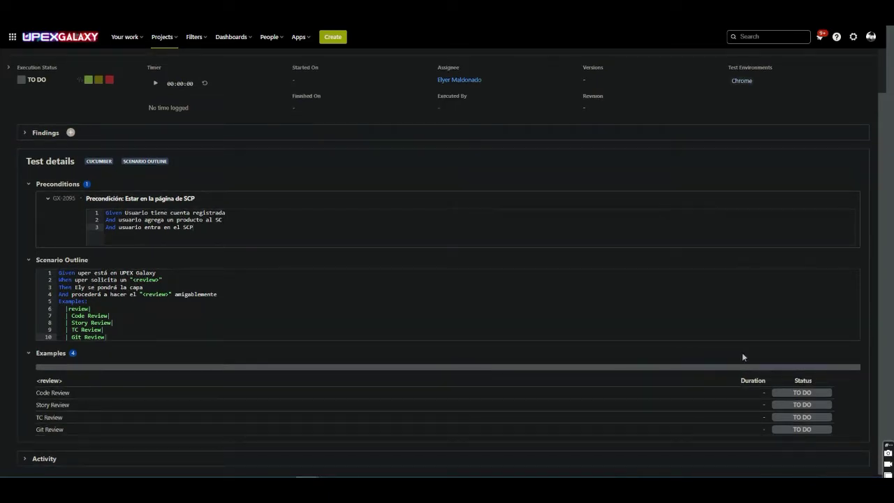
pyautogui.scroll(1, 743, 356)
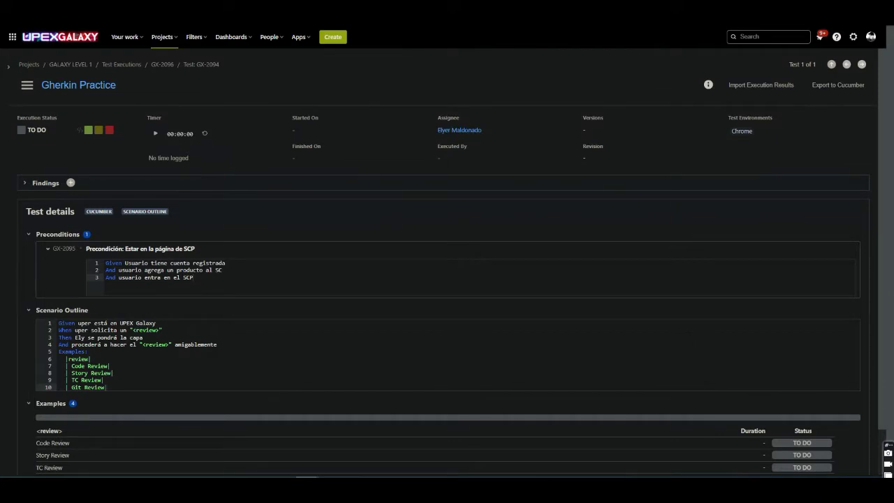
pyautogui.scroll(-1, 803, 396)
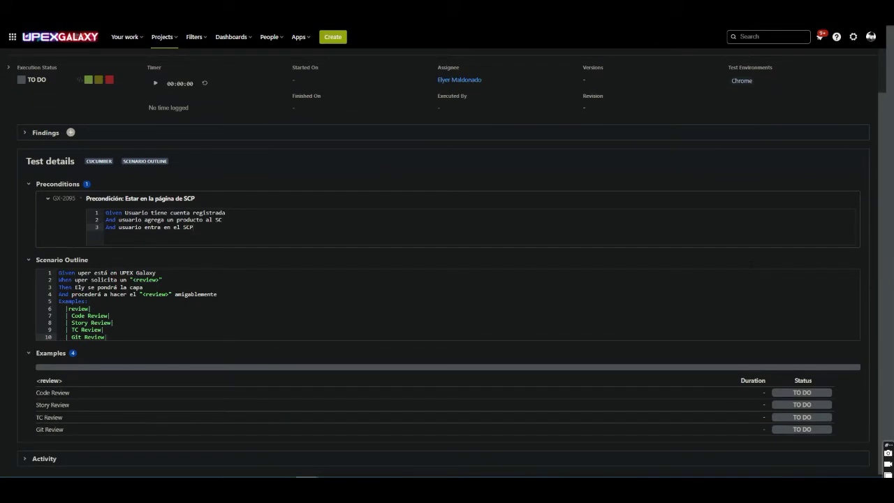
pyautogui.click(804, 395)
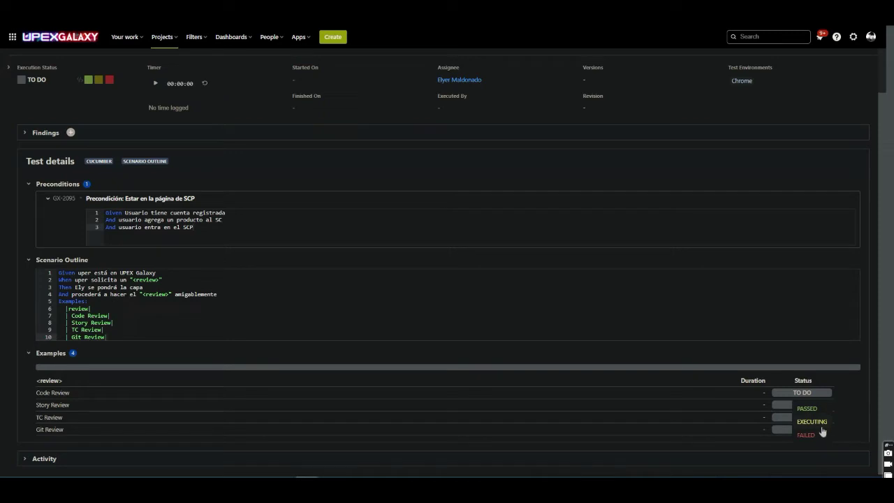
pyautogui.click(798, 391)
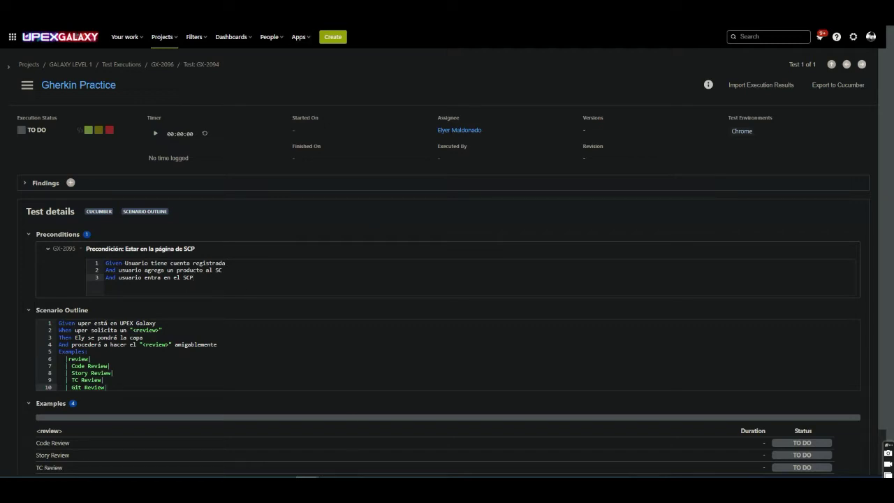
pyautogui.scroll(-1, 247, 308)
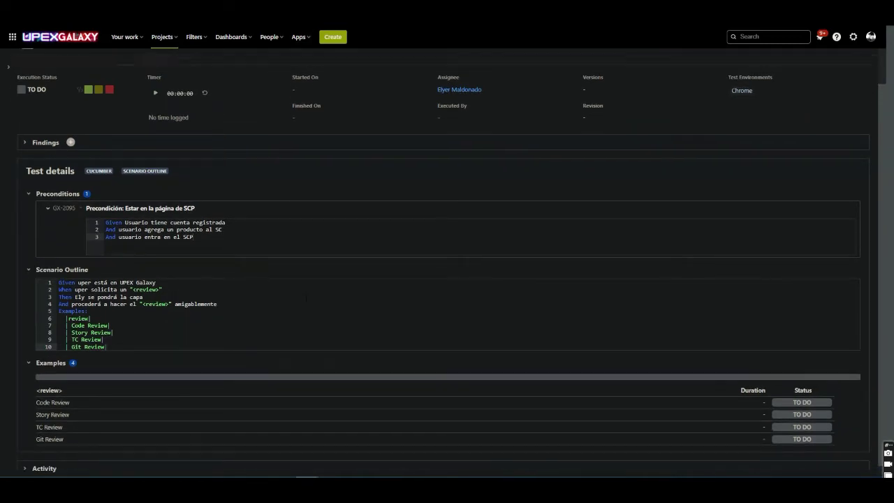
pyautogui.scroll(1, 247, 304)
pyautogui.scroll(-1, 247, 304)
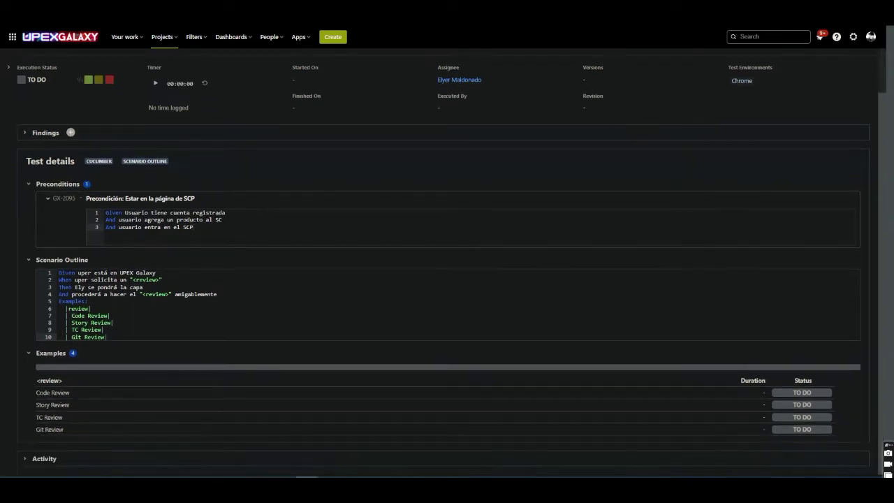
pyautogui.scroll(1, 247, 304)
pyautogui.scroll(-1, 294, 319)
# Start the Code Review example by setting its status to Executing, and mark it as Passed
pyautogui.click(799, 392)
pyautogui.click(811, 422)
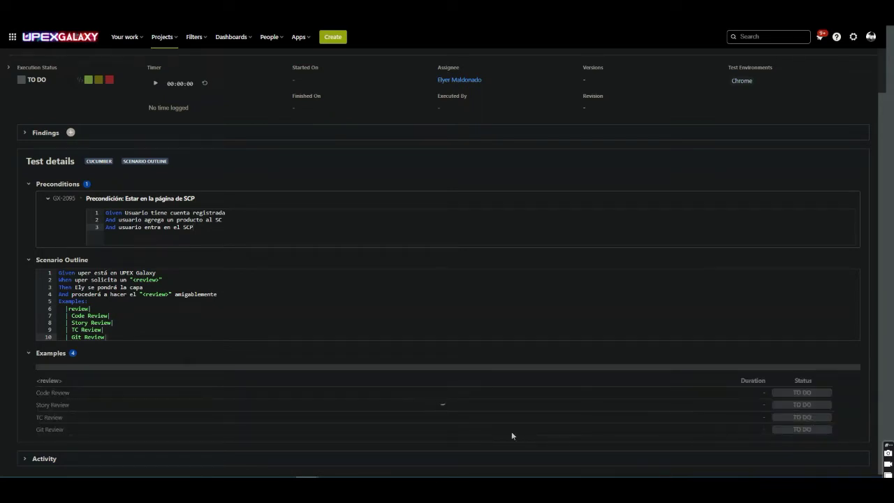
pyautogui.scroll(1, 391, 294)
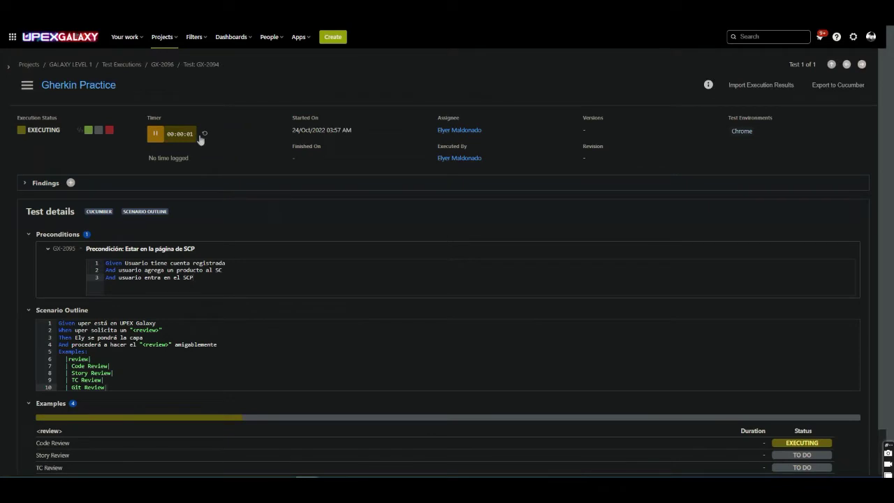
pyautogui.scroll(-1, 166, 136)
pyautogui.click(801, 393)
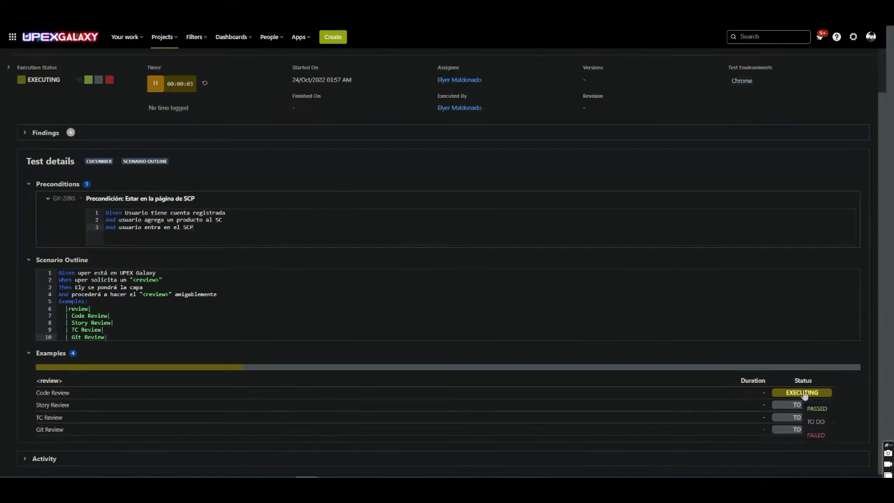
pyautogui.click(816, 409)
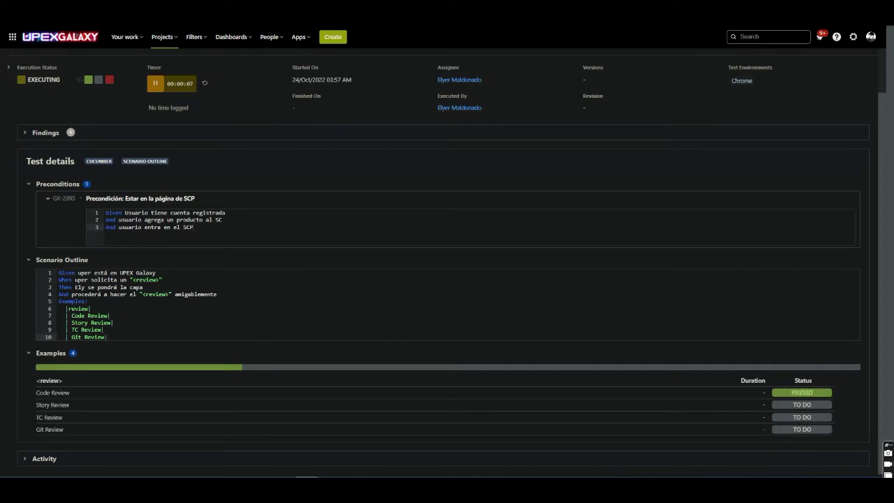
# Mark the Story Review example as Passed and the TC Review example as Failed
pyautogui.click(805, 405)
pyautogui.click(810, 422)
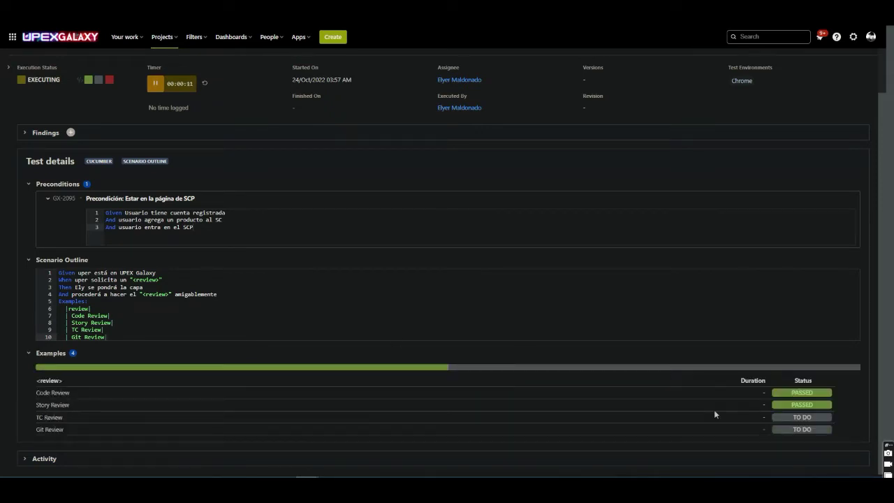
pyautogui.click(811, 428)
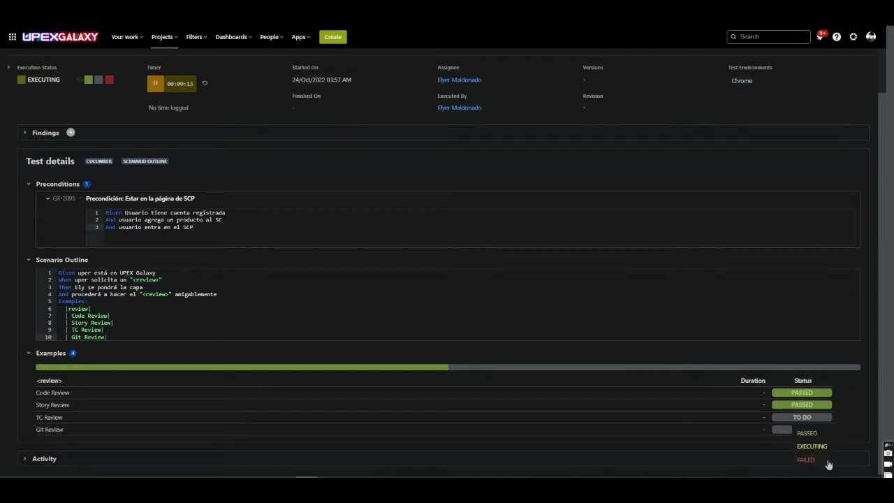
pyautogui.click(807, 460)
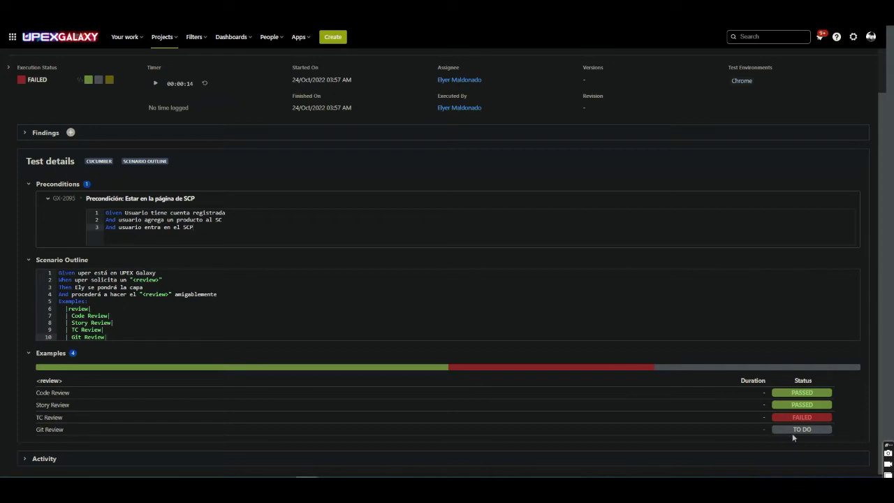
pyautogui.scroll(1, 525, 373)
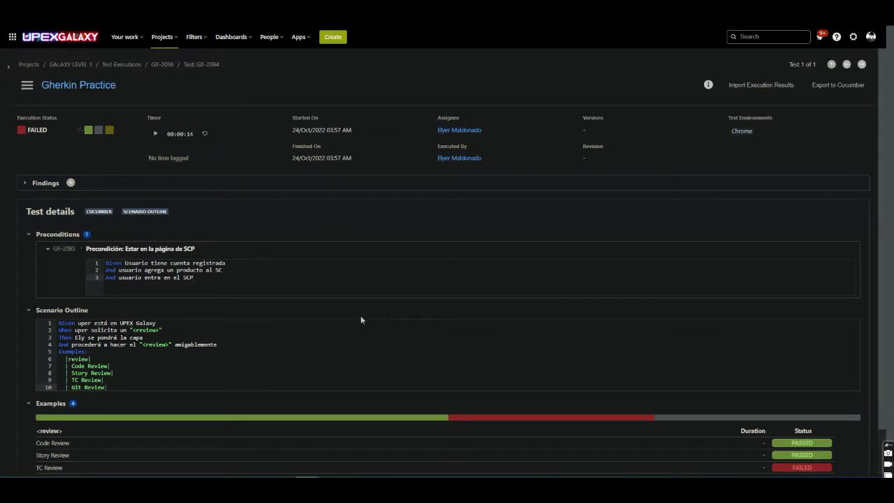
pyautogui.scroll(-1, 186, 369)
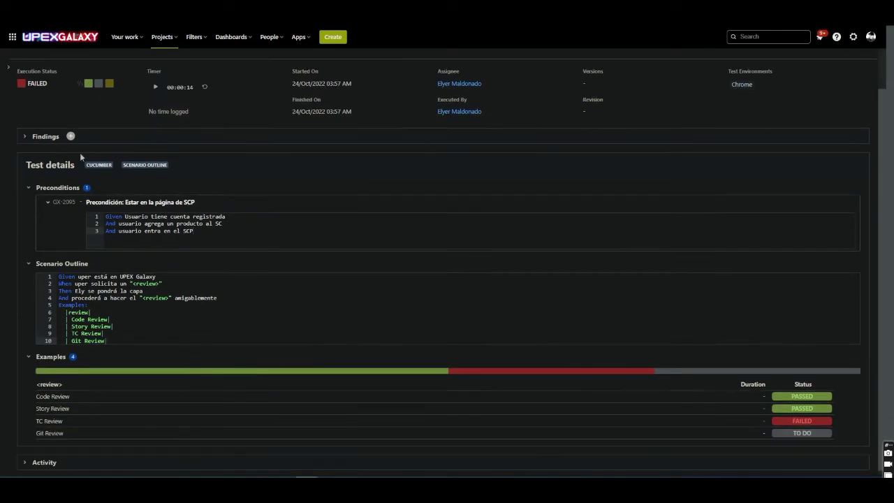
pyautogui.scroll(1, 186, 368)
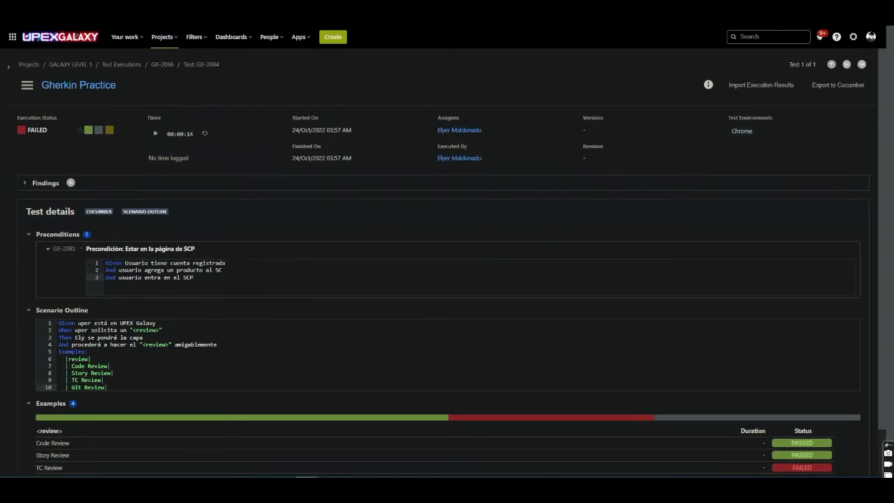
# Return to the parent test execution issue and look at example.feature in Visual Studio Code for comparison
pyautogui.click(832, 64)
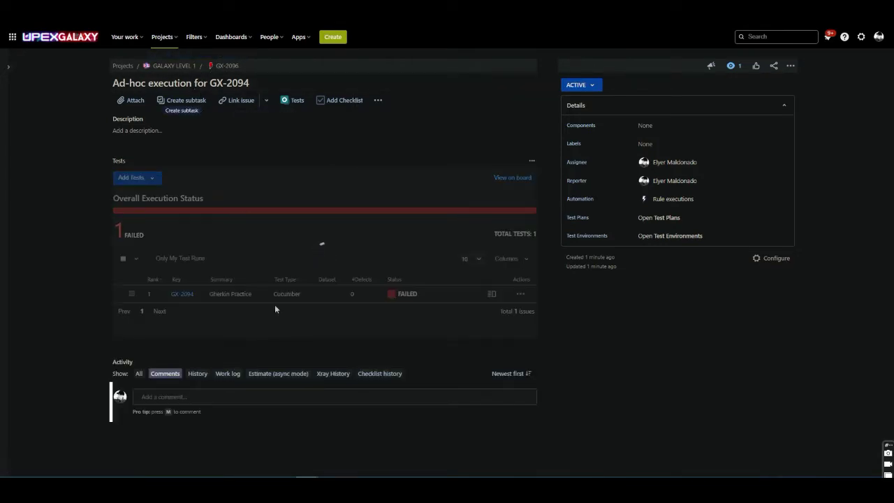
pyautogui.hotkey('alt', 'Tab')
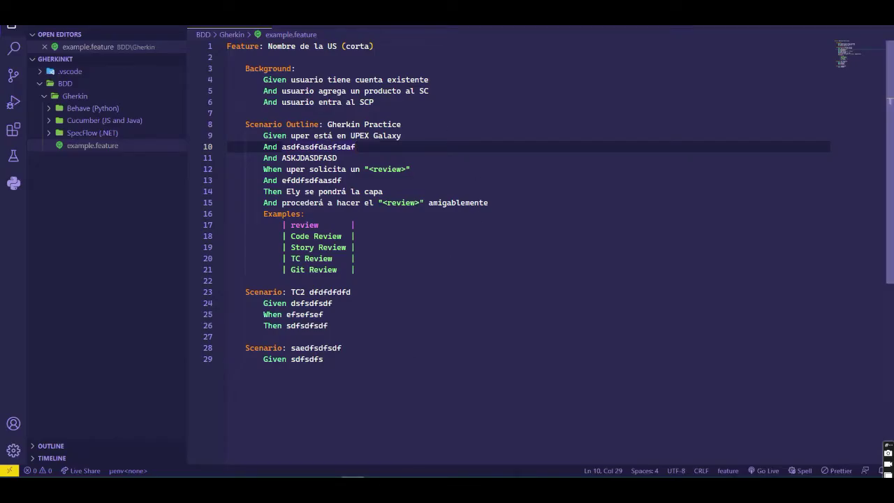
pyautogui.hotkey('alt', 'Tab')
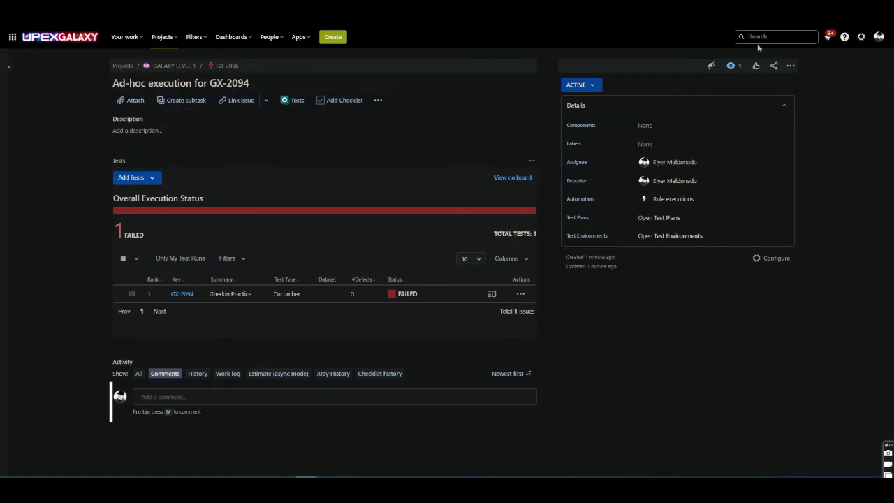
# Generate the Cucumber feature files for the test execution and download them
pyautogui.click(791, 66)
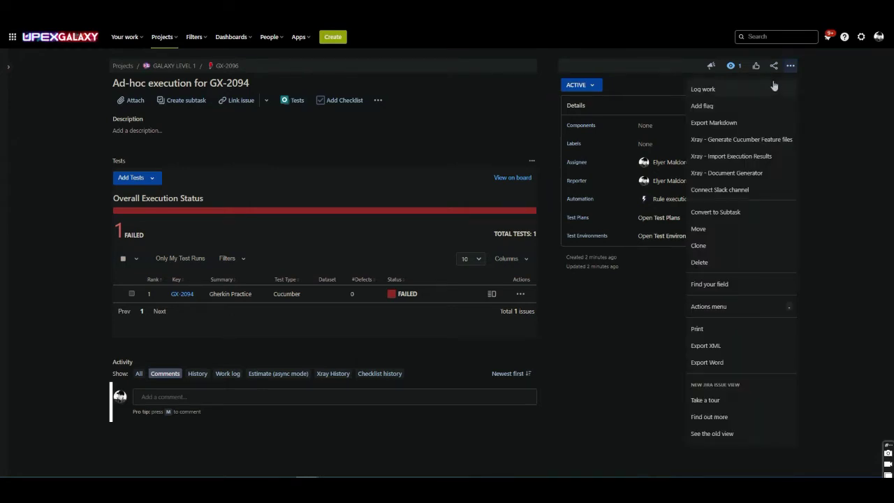
pyautogui.click(752, 143)
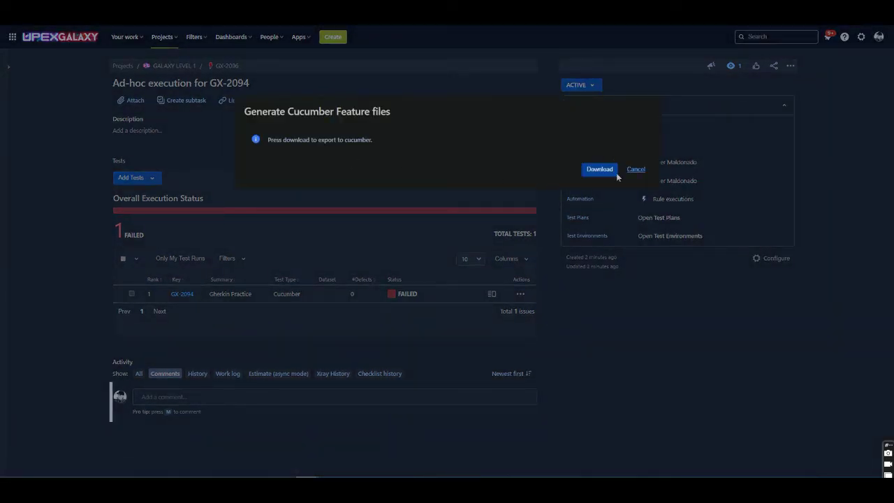
pyautogui.click(602, 171)
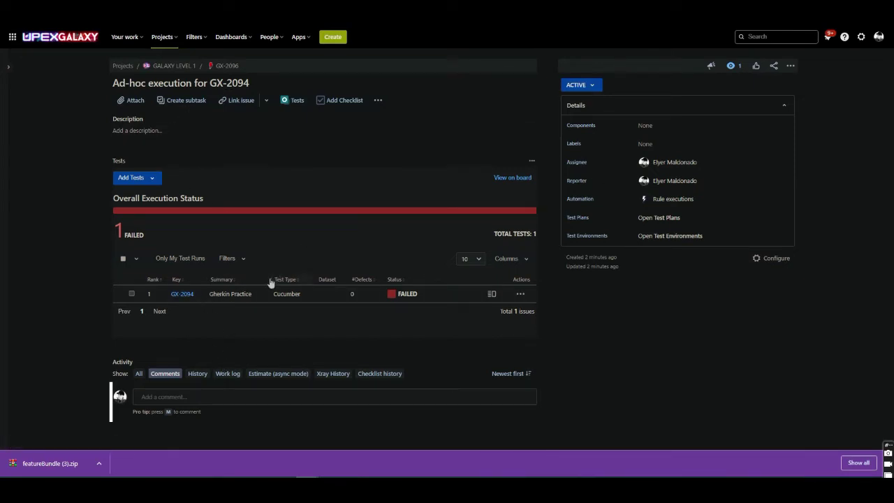
# Move the downloaded featureBundle (3).zip from the Downloads folder to the Desktop in File Explorer and locate it there
pyautogui.click(99, 463)
pyautogui.click(145, 438)
pyautogui.scroll(-2, 412, 238)
pyautogui.scroll(3, 412, 237)
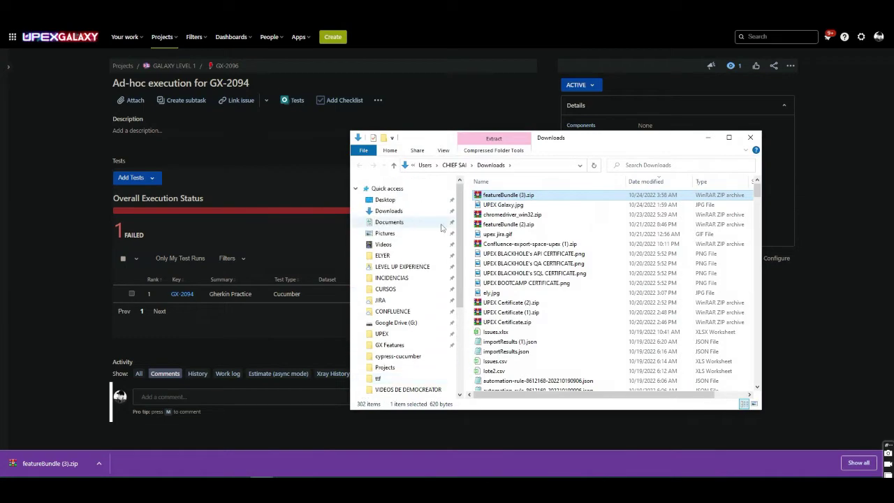
pyautogui.moveTo(498, 203); pyautogui.dragTo(410, 204)
pyautogui.click(410, 202)
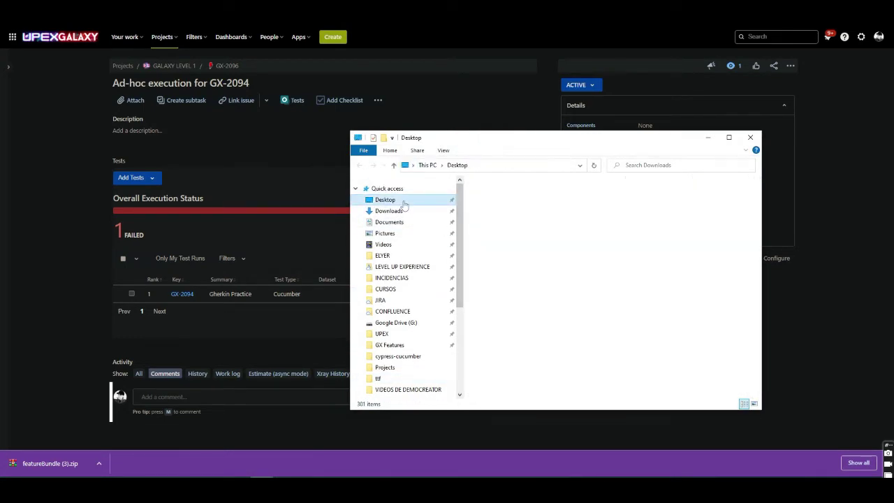
pyautogui.scroll(-10, 607, 321)
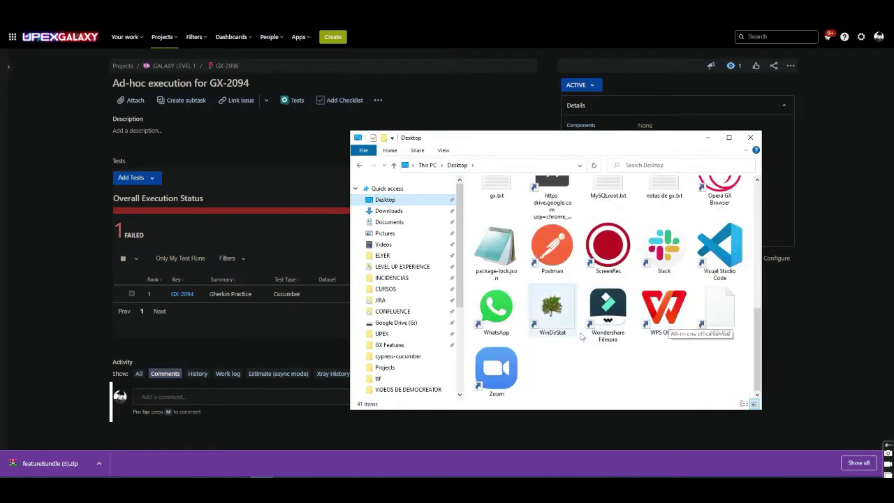
pyautogui.scroll(3, 621, 332)
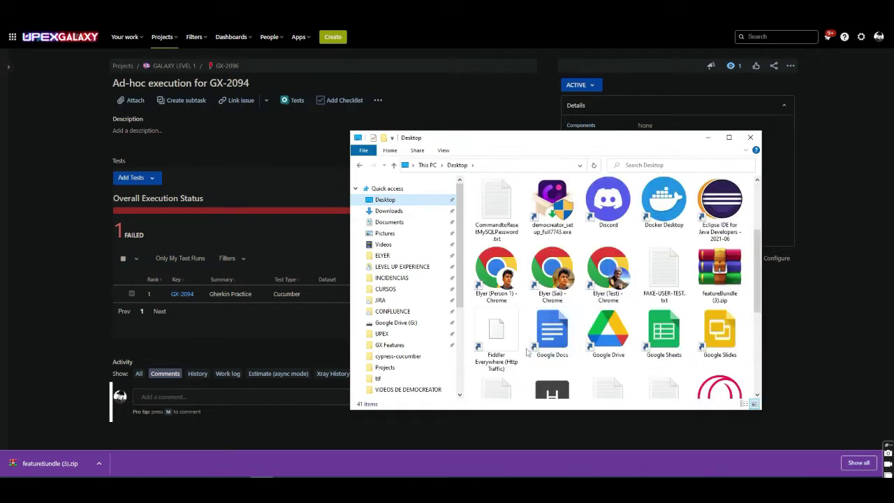
# Extract featureBundle (3).zip directly onto the Desktop and locate the extracted 1_GX-2094.feature file
pyautogui.rightClick(699, 273)
pyautogui.click(737, 103)
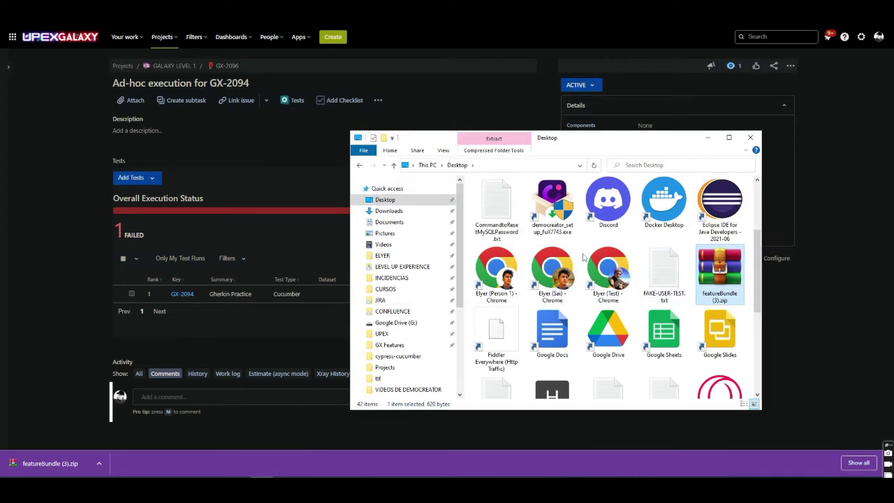
pyautogui.scroll(-5, 570, 258)
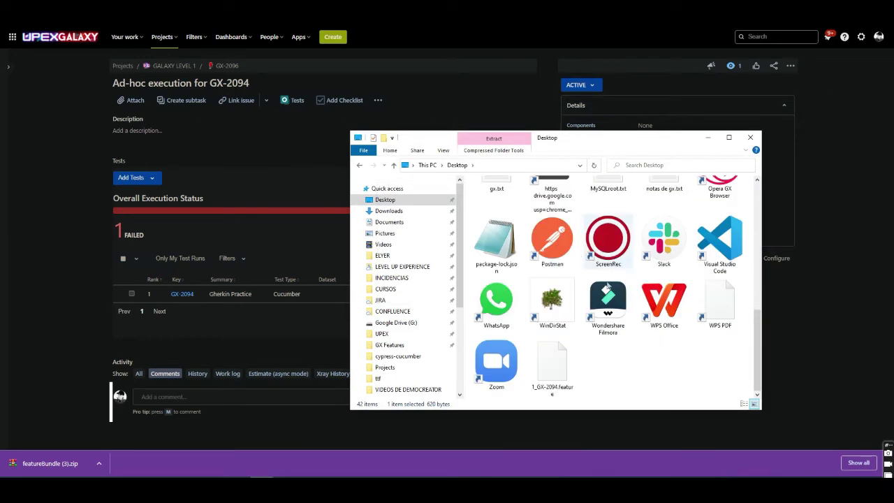
pyautogui.click(557, 395)
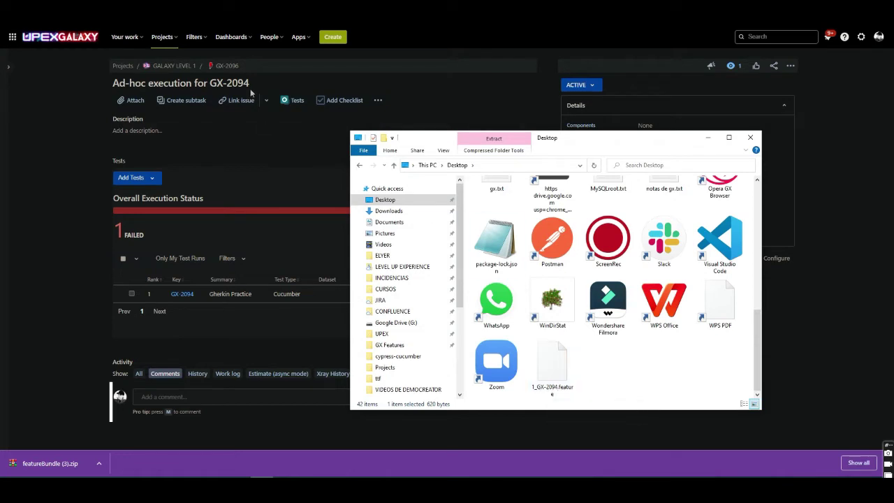
# Arrange File Explorer side by side with Visual Studio Code, with the Desktop folder and the GHERKINKT project both visible
pyautogui.moveTo(600, 144); pyautogui.dragTo(399, 117)
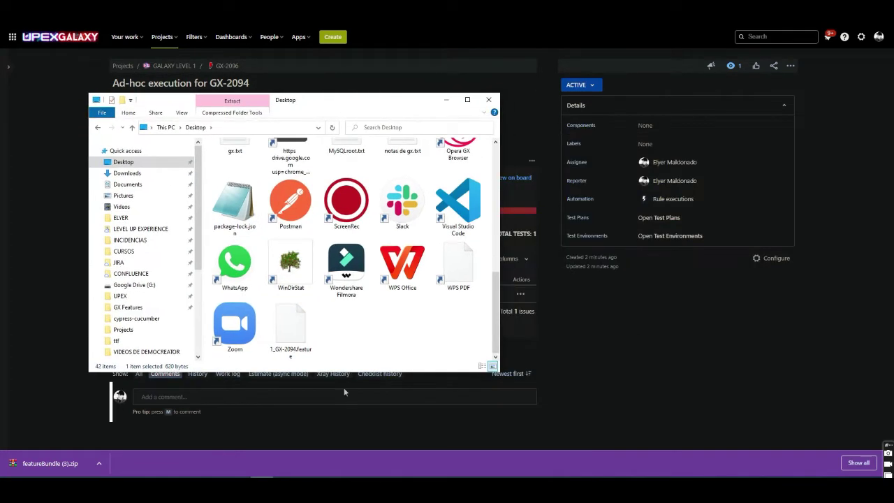
pyautogui.hotkey('alt', 'Tab')
pyautogui.press('super+Right')
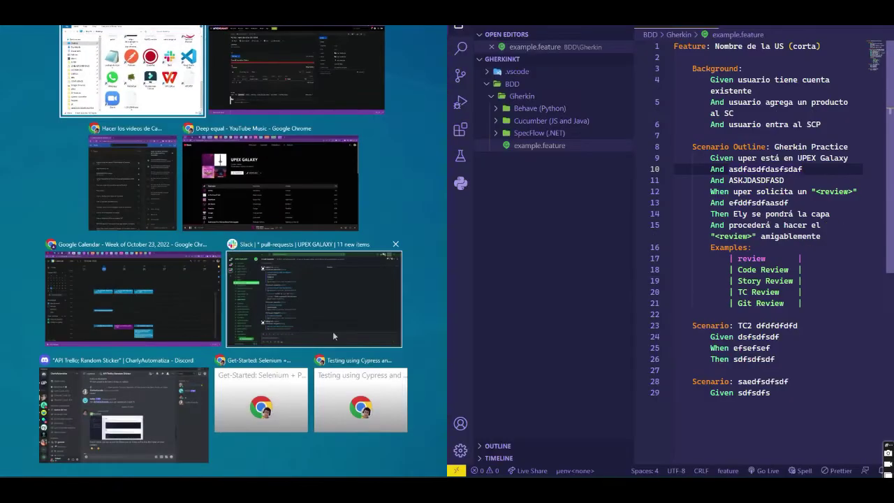
pyautogui.click(101, 114)
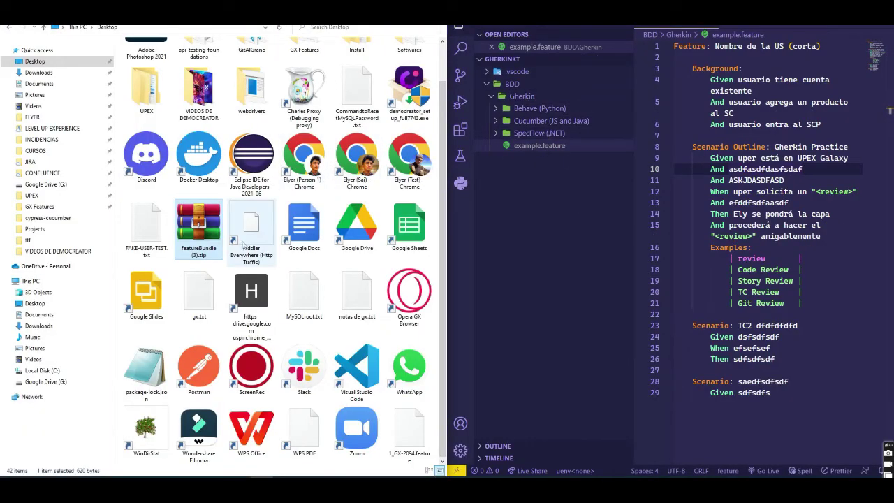
# Copy 1_GX-2094.feature from the Desktop into the BDD/Gherkin folder of the Visual Studio Code project
pyautogui.scroll(1, 243, 245)
pyautogui.scroll(-1, 244, 246)
pyautogui.scroll(1, 356, 419)
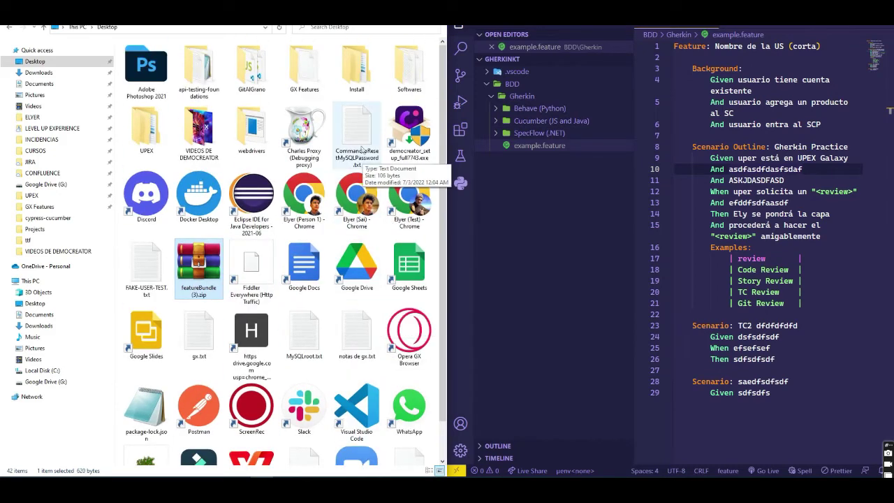
pyautogui.scroll(-1, 377, 433)
pyautogui.moveTo(404, 451); pyautogui.dragTo(524, 100)
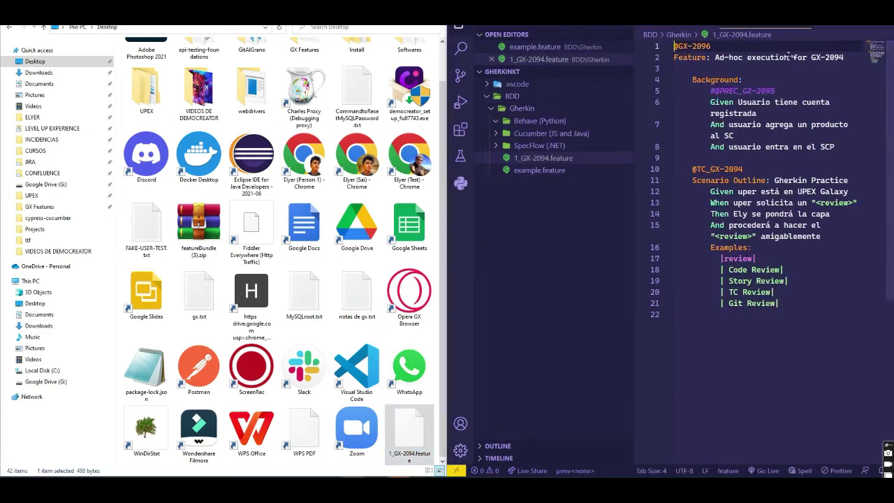
# Maximize Visual Studio Code and examine the execution tag, feature title, precondition, background steps, scenario outline and examples in 1_GX-2094.feature
pyautogui.doubleClick(636, 33)
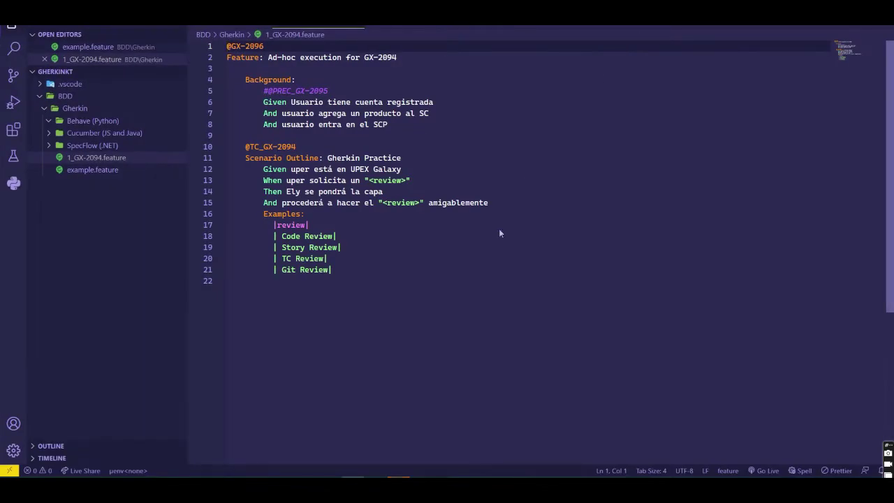
pyautogui.click(435, 248)
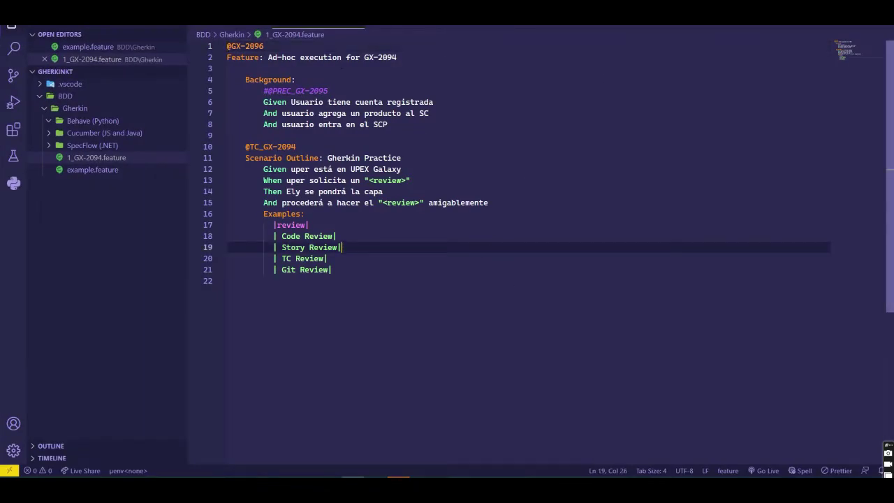
pyautogui.hotkey('ctrl', 'Tab')
pyautogui.click(318, 27)
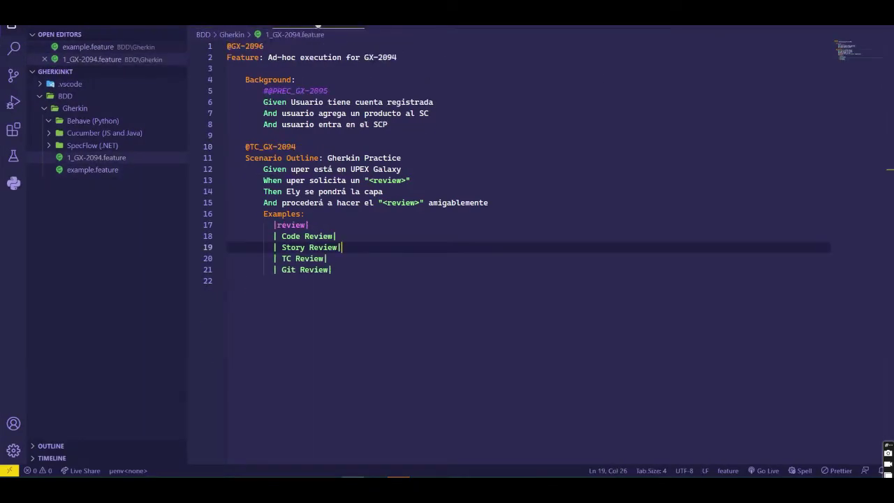
pyautogui.click(438, 291)
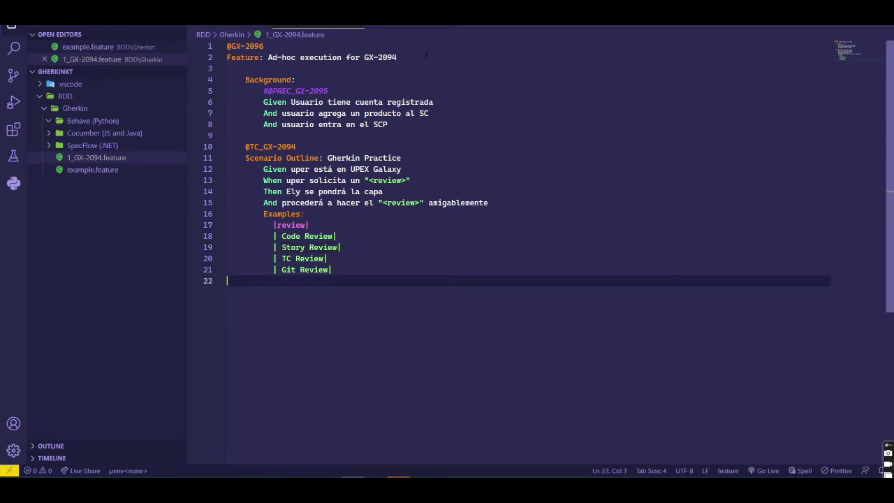
pyautogui.moveTo(274, 46); pyautogui.dragTo(227, 46)
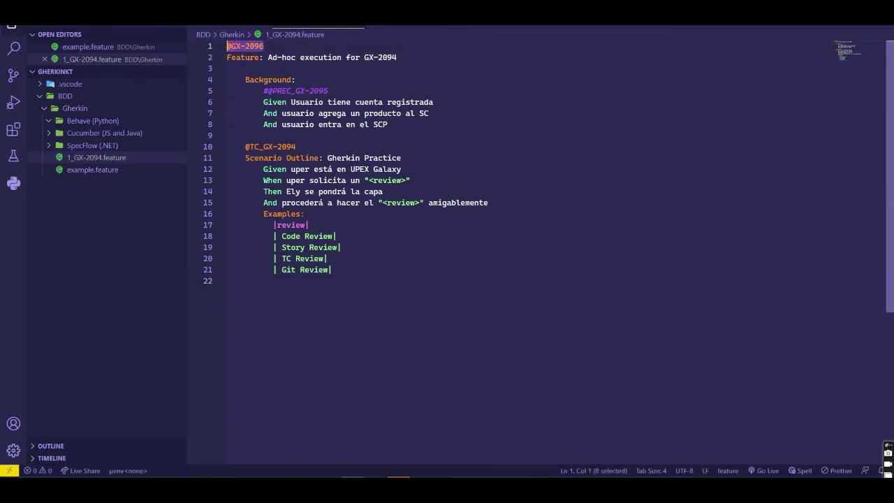
pyautogui.moveTo(268, 57); pyautogui.dragTo(227, 58)
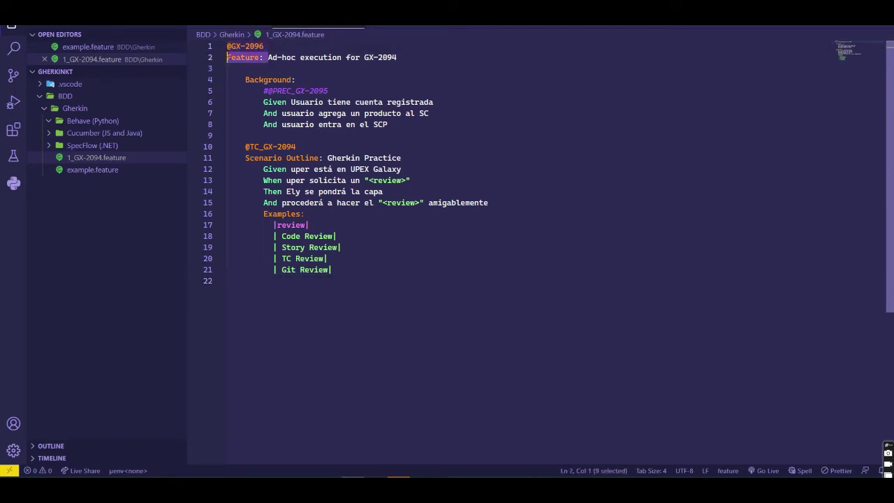
pyautogui.moveTo(329, 91); pyautogui.dragTo(263, 91)
pyautogui.moveTo(388, 125); pyautogui.dragTo(263, 102)
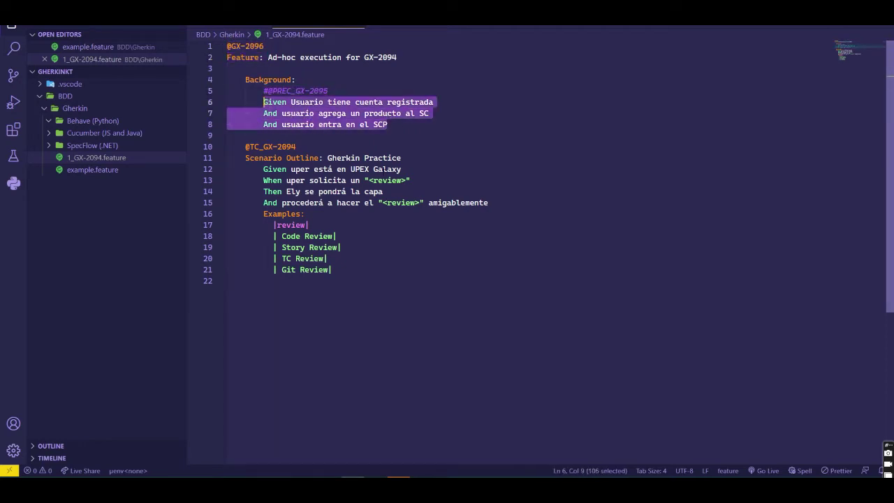
pyautogui.moveTo(489, 203); pyautogui.dragTo(245, 158)
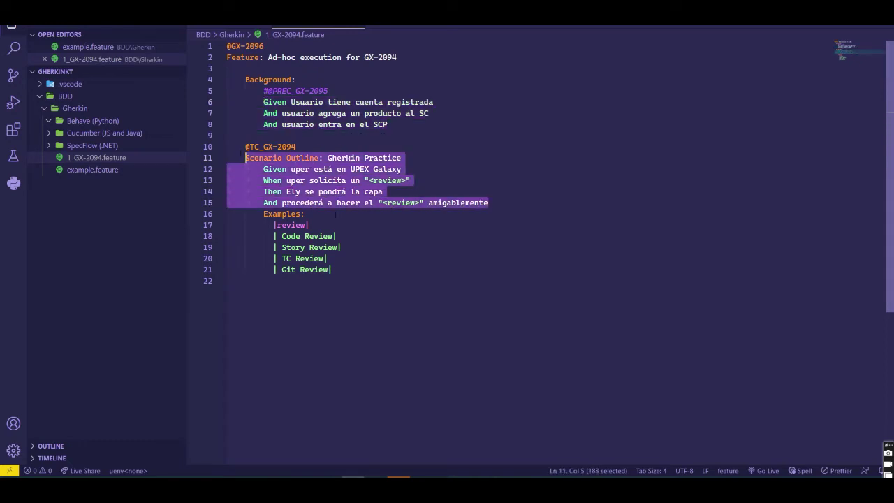
pyautogui.moveTo(374, 285); pyautogui.dragTo(264, 213)
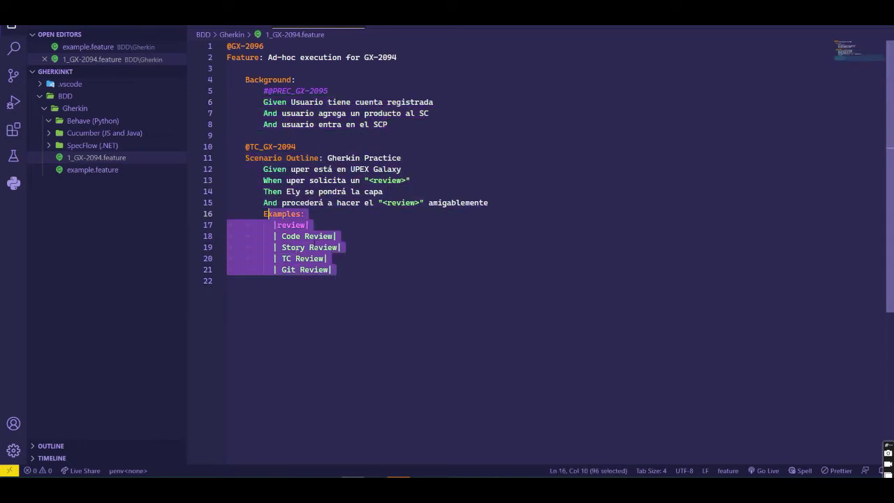
# Run Format Document on 1_GX-2094.feature, check the aligned examples table and save the file
pyautogui.click(356, 271)
pyautogui.hotkey('ctrl', 'shift', 'p')
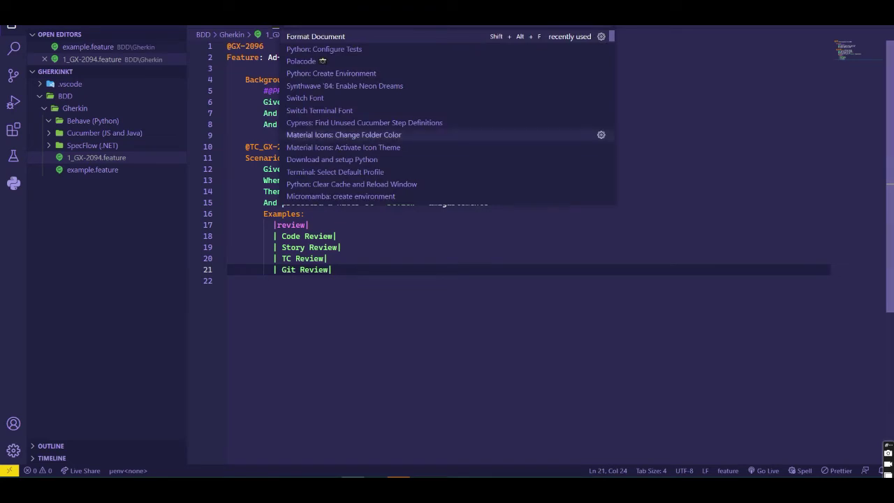
pyautogui.click(350, 37)
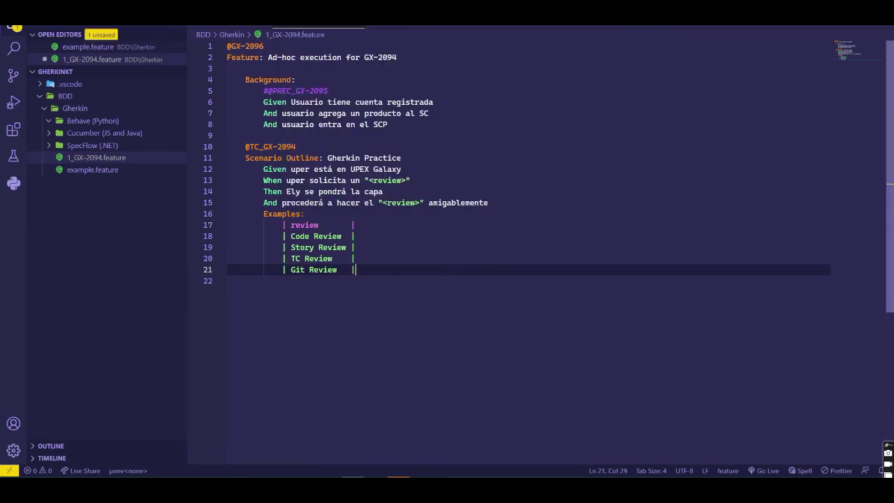
pyautogui.moveTo(364, 266); pyautogui.dragTo(263, 191)
pyautogui.click(355, 224)
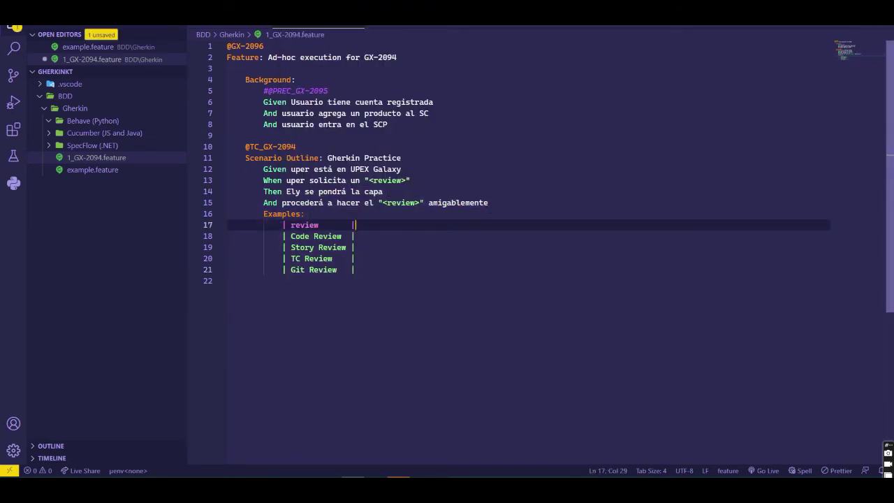
pyautogui.press('Down')
pyautogui.hotkey('ctrl', 's')
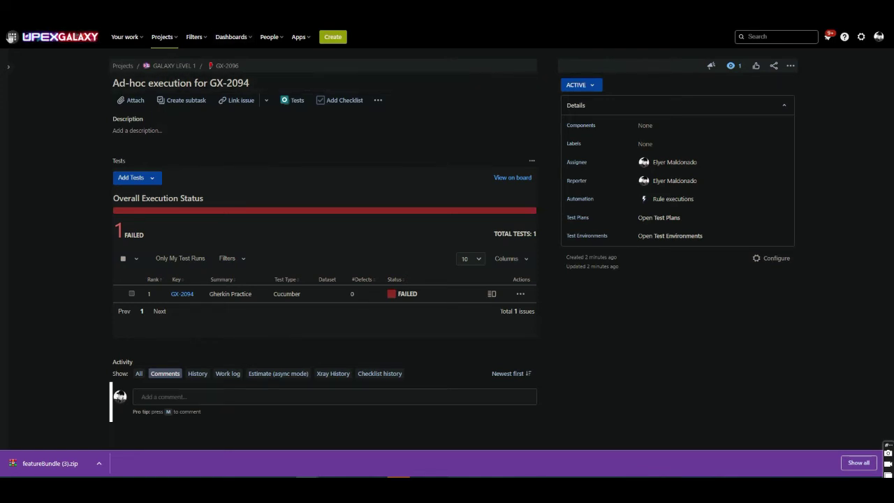
# Switch from the Jira test execution to Confluence and open the page "Qué es CUCUMBER y Gherkin?"
pyautogui.click(12, 36)
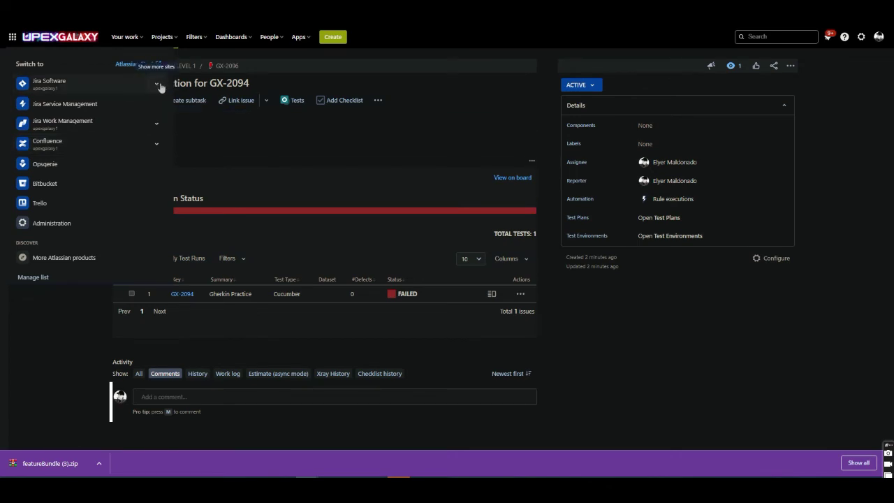
pyautogui.click(157, 144)
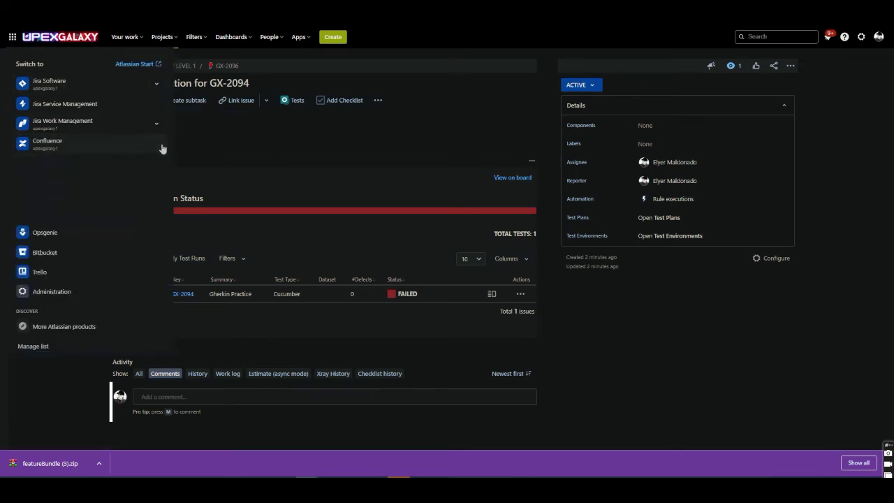
pyautogui.click(63, 151)
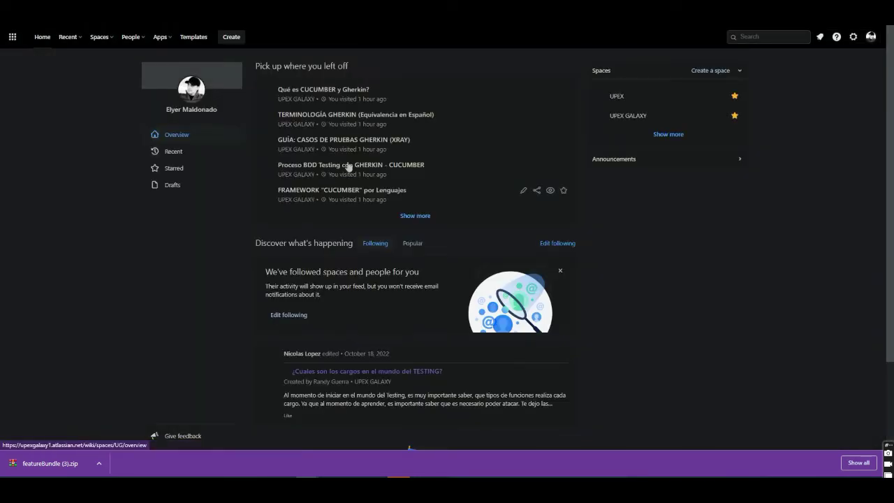
pyautogui.click(331, 90)
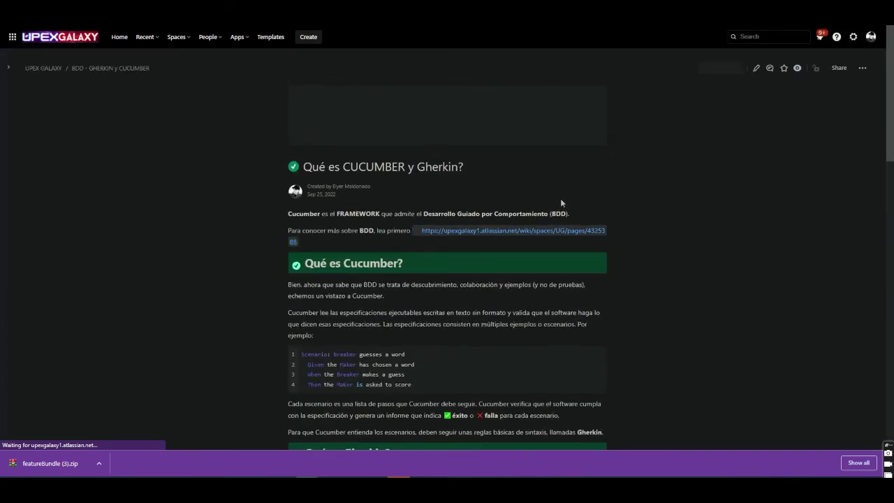
# Read through the page's sections on Cucumber, Gherkin and Step Definitions down to the related pages
pyautogui.scroll(-2, 621, 215)
pyautogui.scroll(1, 607, 215)
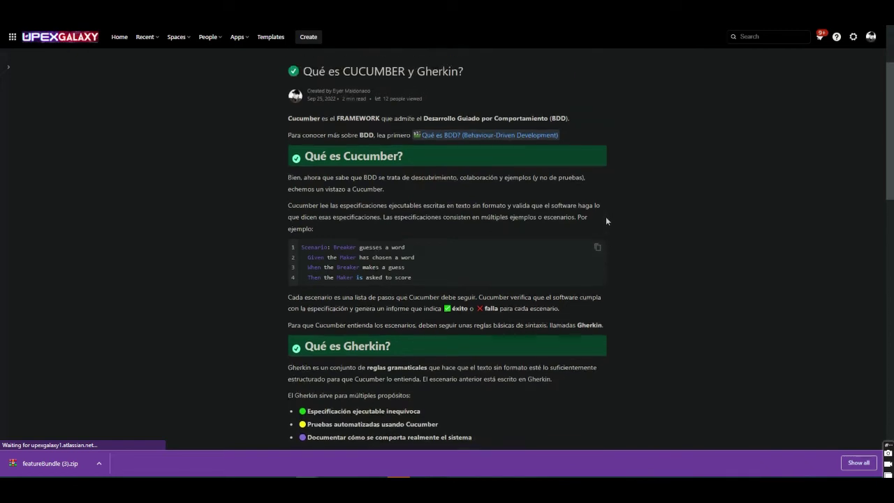
pyautogui.scroll(1, 654, 224)
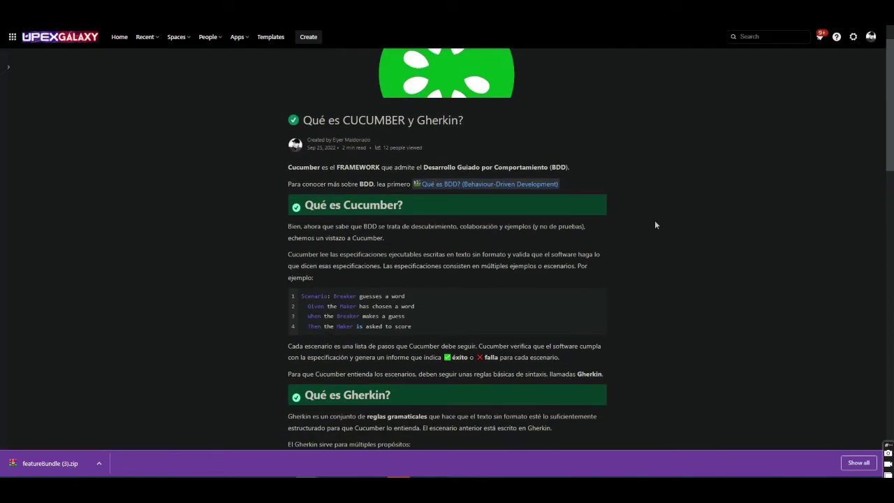
pyautogui.scroll(1, 655, 222)
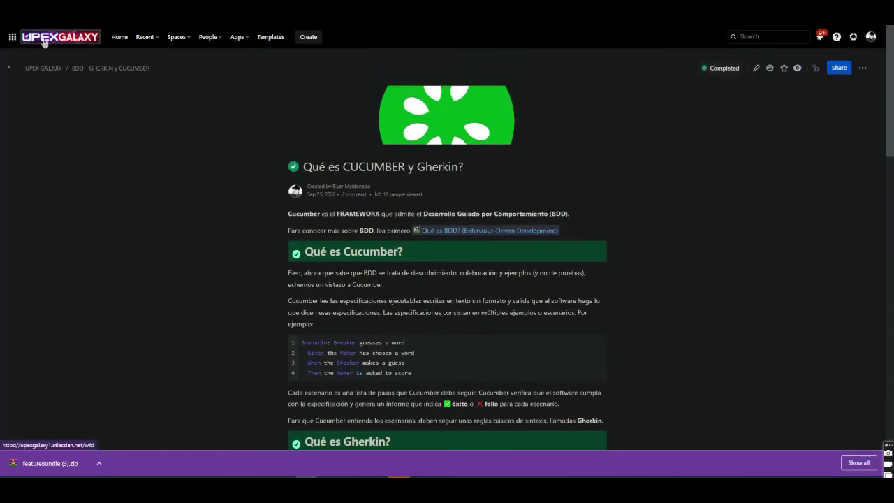
pyautogui.scroll(-1, 489, 199)
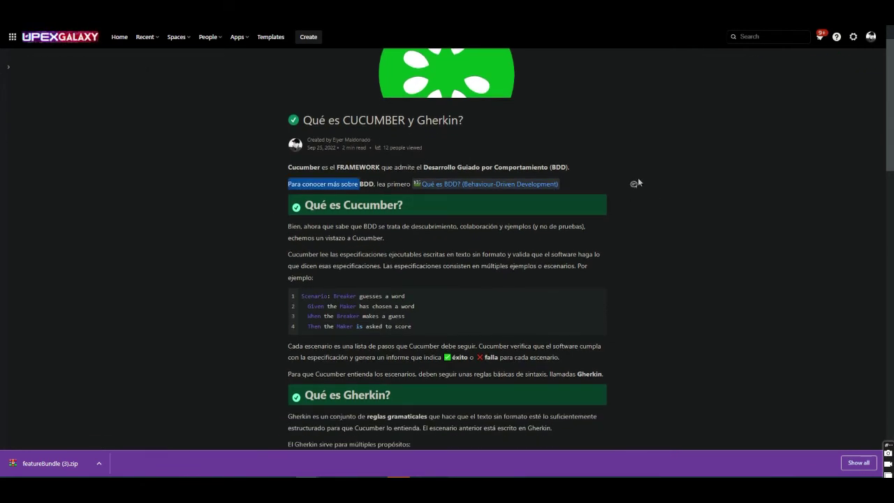
pyautogui.scroll(-2, 634, 173)
pyautogui.scroll(-4, 363, 158)
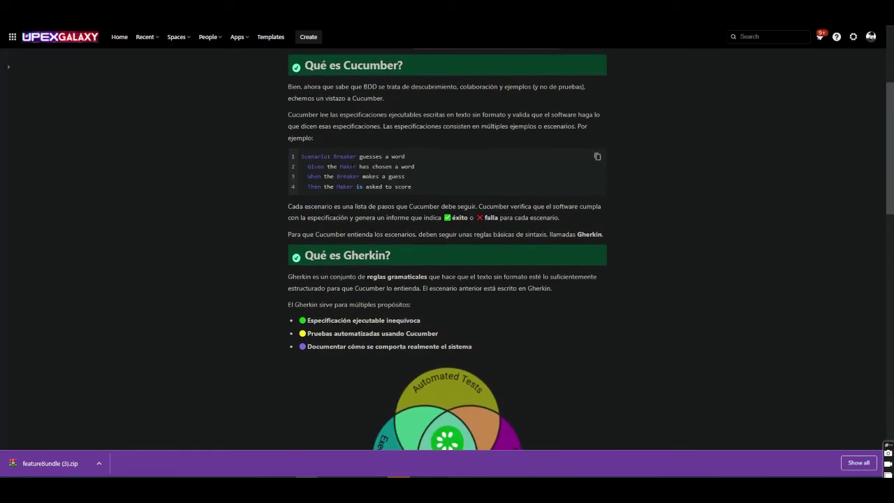
pyautogui.scroll(-7, 362, 158)
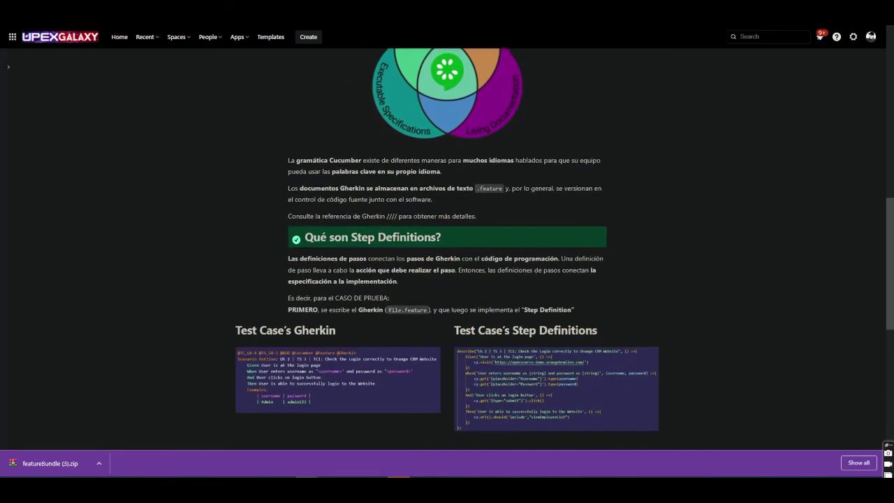
pyautogui.scroll(-2, 354, 174)
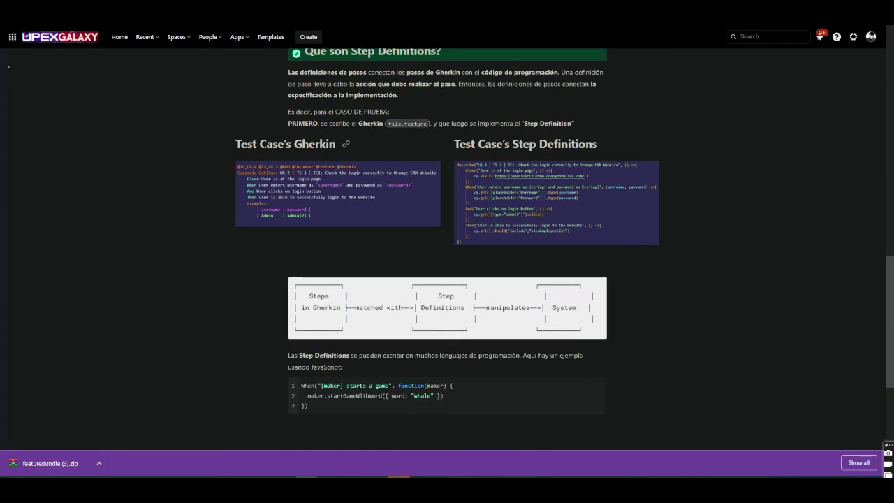
pyautogui.scroll(-4, 326, 346)
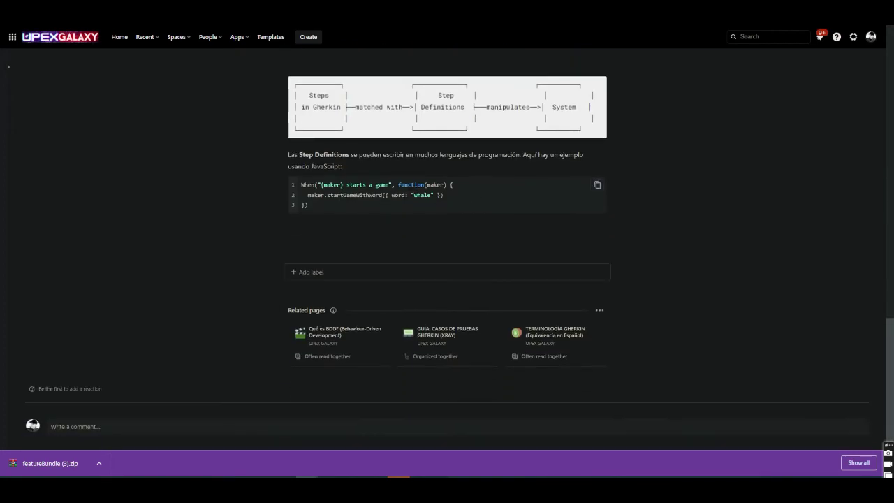
# Open the related page "Qué es BDD? (Behaviour-Driven Development)" and read through its practices, Discovery, Formulation and Automation sections
pyautogui.click(345, 333)
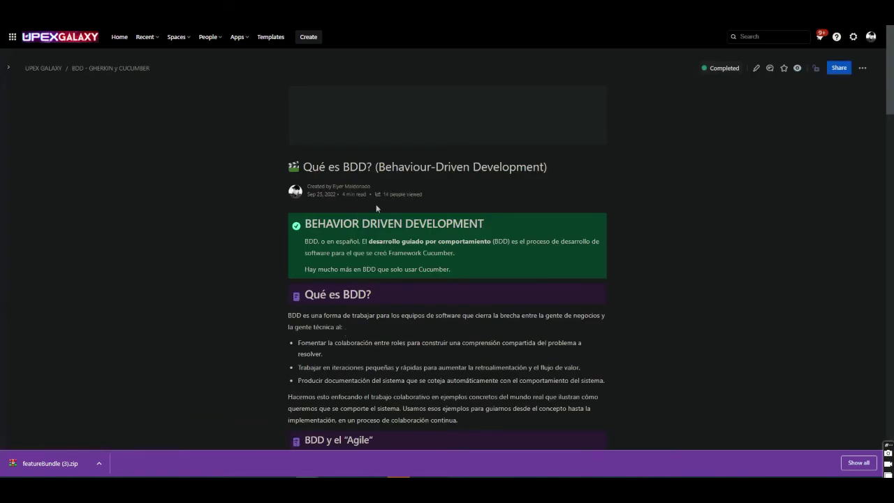
pyautogui.scroll(-10, 376, 204)
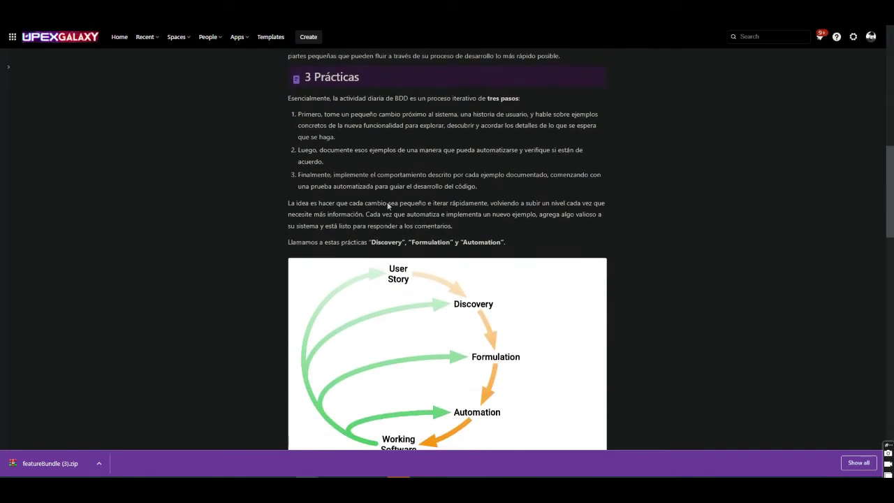
pyautogui.scroll(-9, 387, 202)
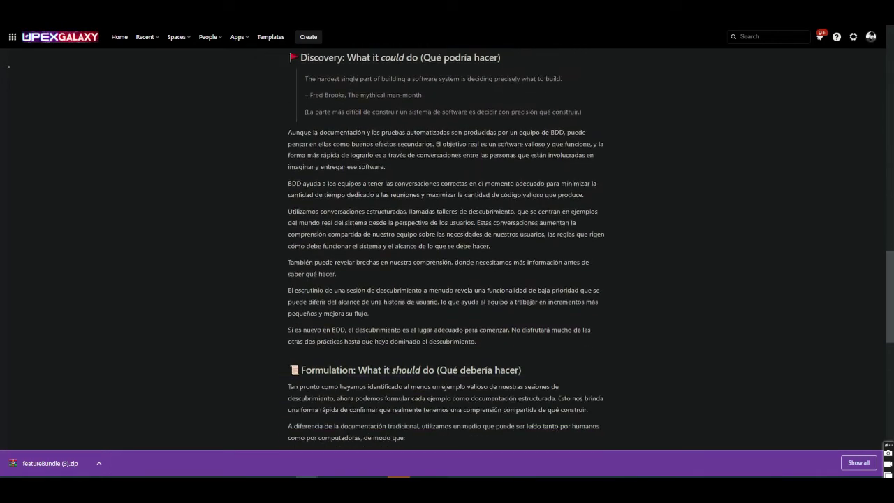
pyautogui.scroll(-4, 391, 173)
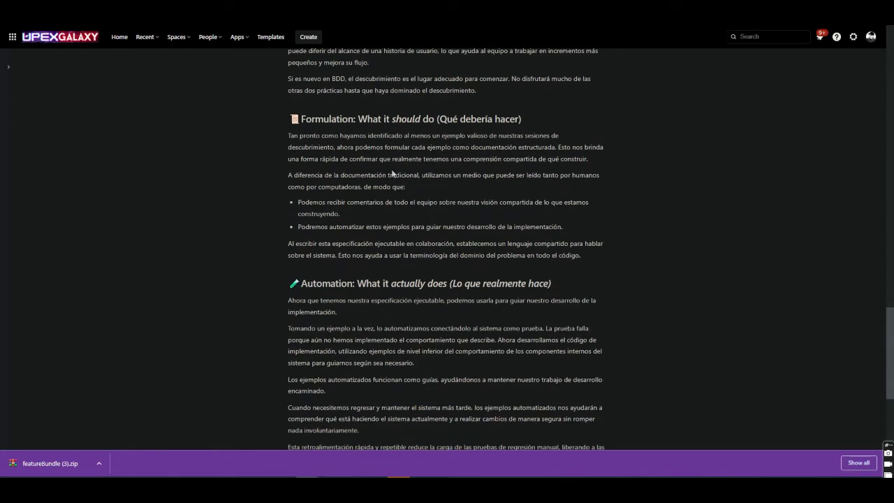
pyautogui.scroll(-4, 392, 173)
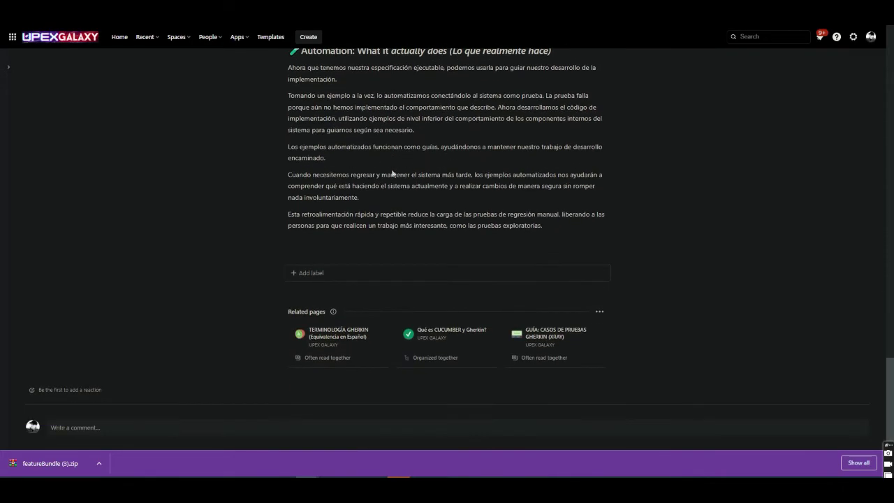
# Open the related page "TERMINOLOGÍA GHERKIN (Equivalencia en Español)" and examine its list of main Gherkin keywords, from Feature to Examples
pyautogui.click(318, 330)
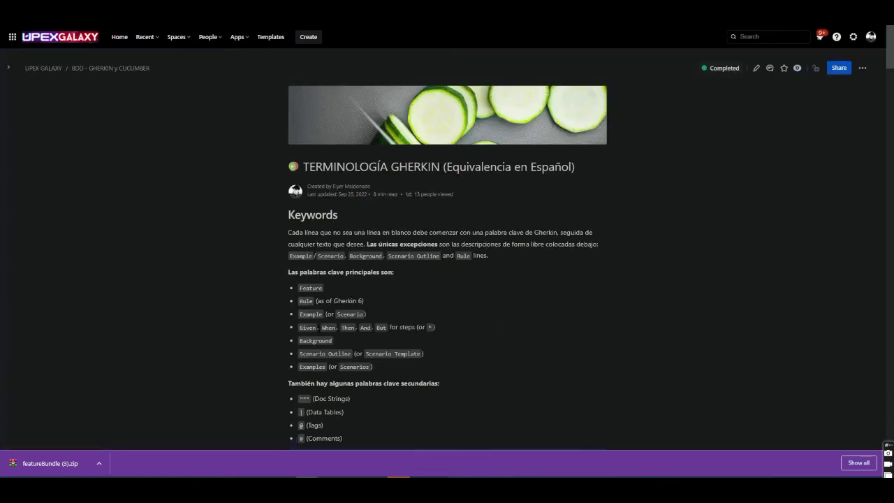
pyautogui.scroll(-1, 587, 289)
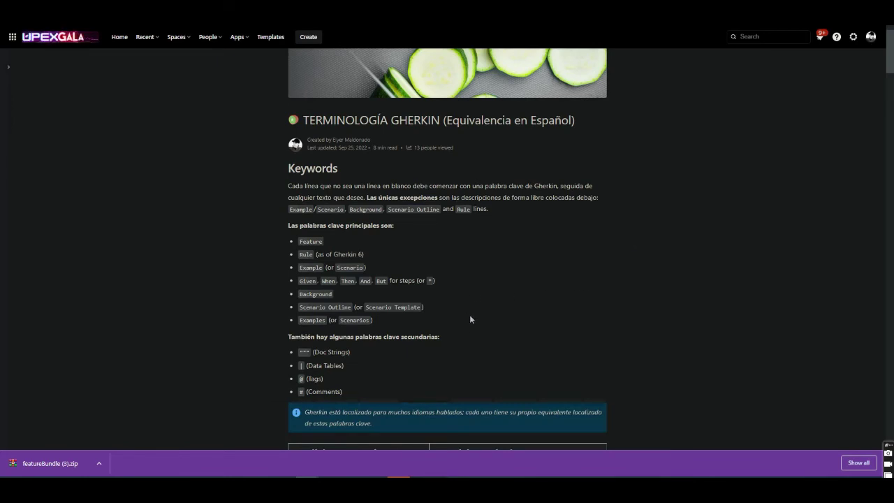
pyautogui.scroll(-1, 470, 319)
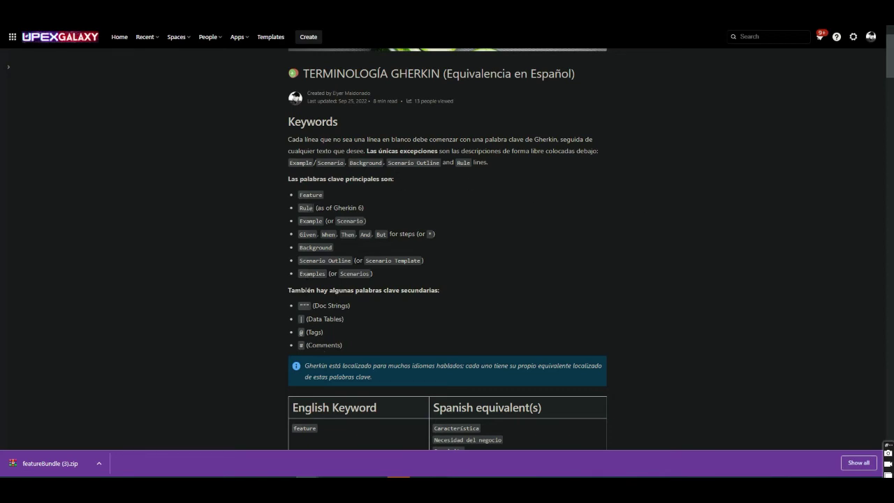
pyautogui.moveTo(380, 204); pyautogui.dragTo(269, 203)
pyautogui.click(250, 211)
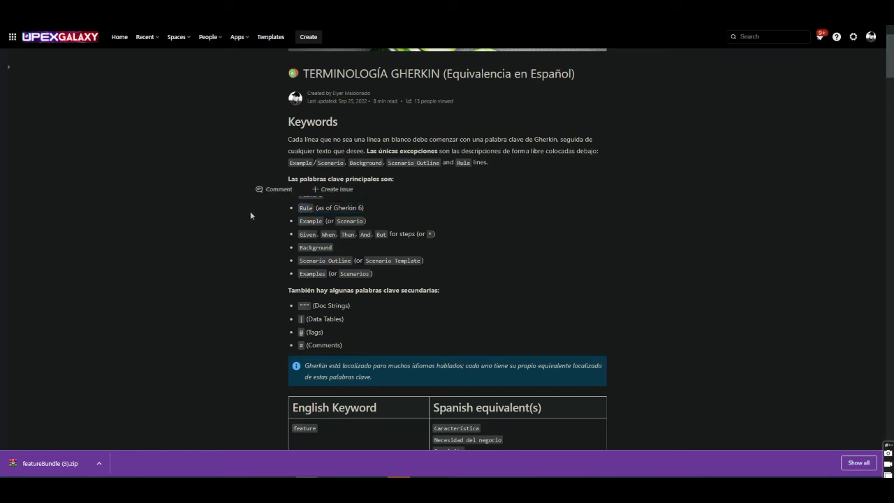
pyautogui.scroll(-1, 207, 196)
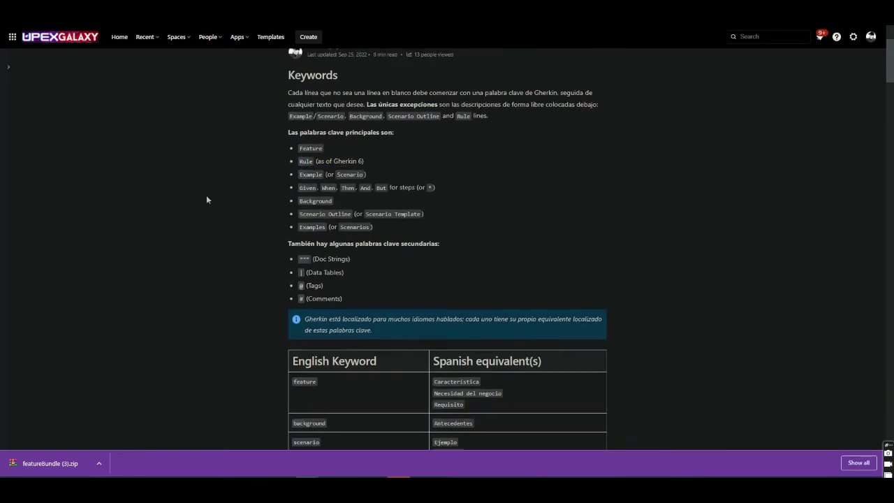
pyautogui.moveTo(262, 148); pyautogui.dragTo(400, 226)
pyautogui.click(240, 233)
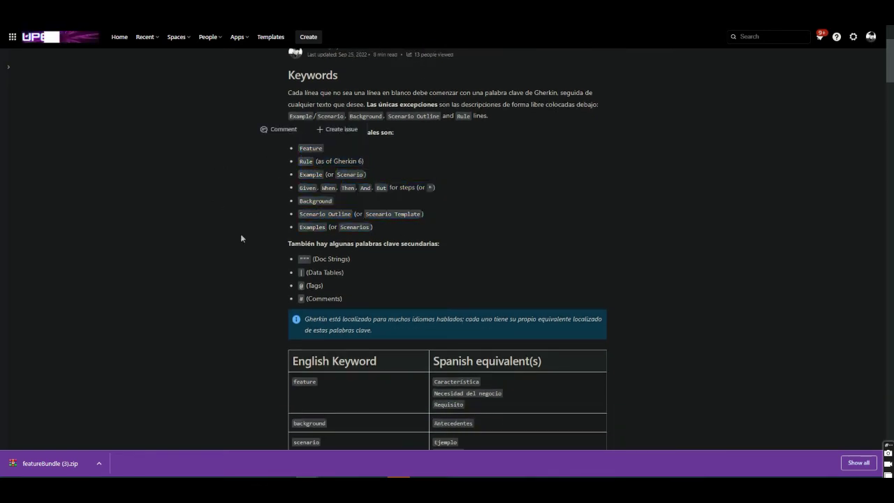